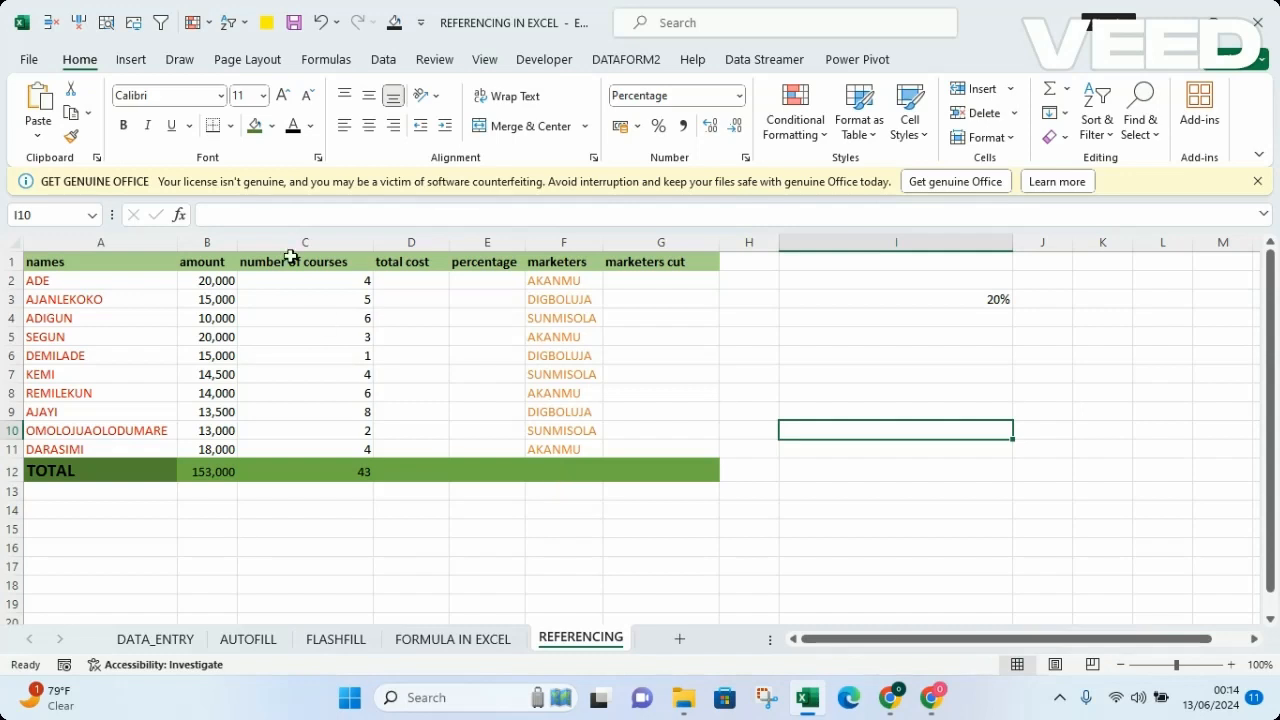
# Step: Calculate the first total cost in D2 by multiplying amount by number of courses with =B2*C2
pyautogui.click(399, 282)
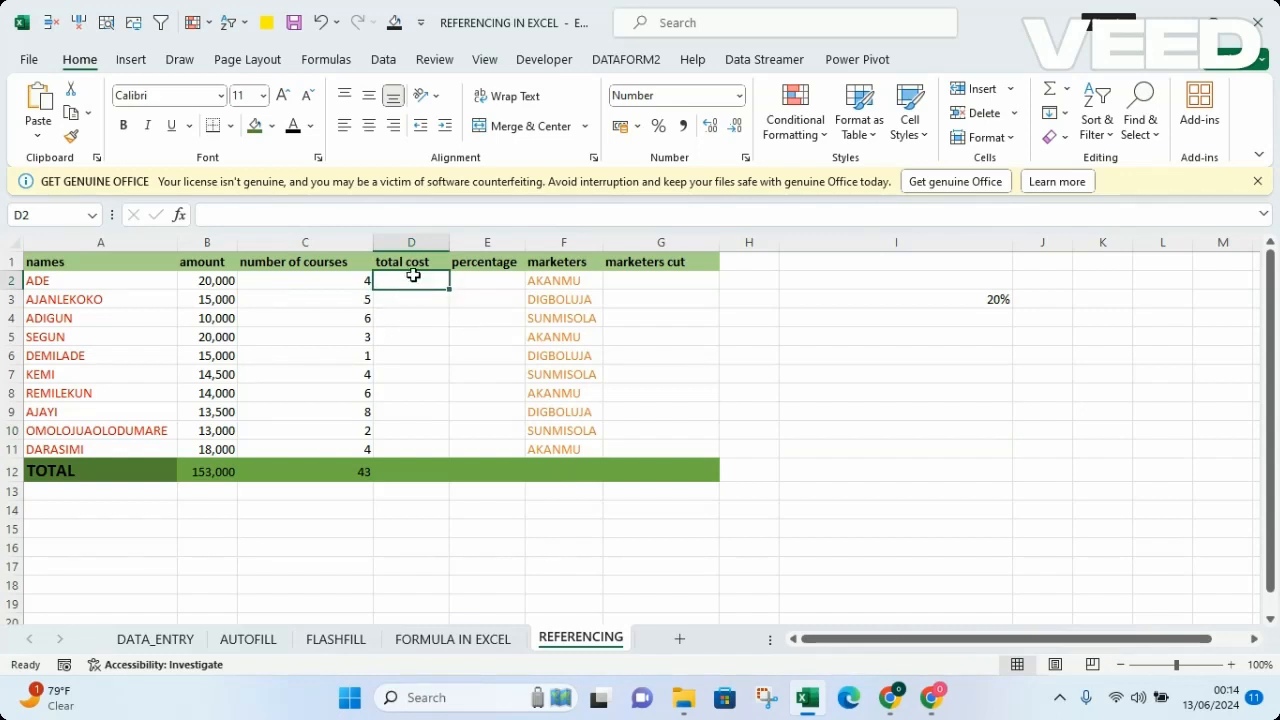
pyautogui.write('=')
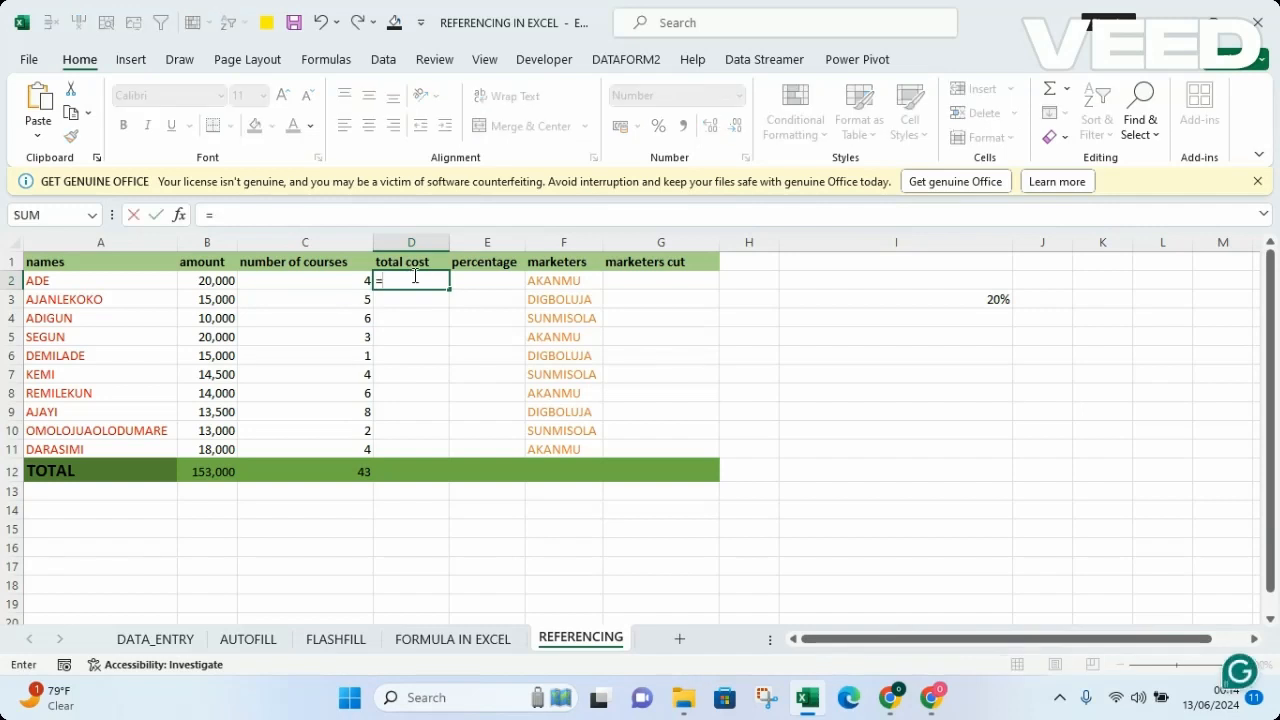
pyautogui.click(209, 284)
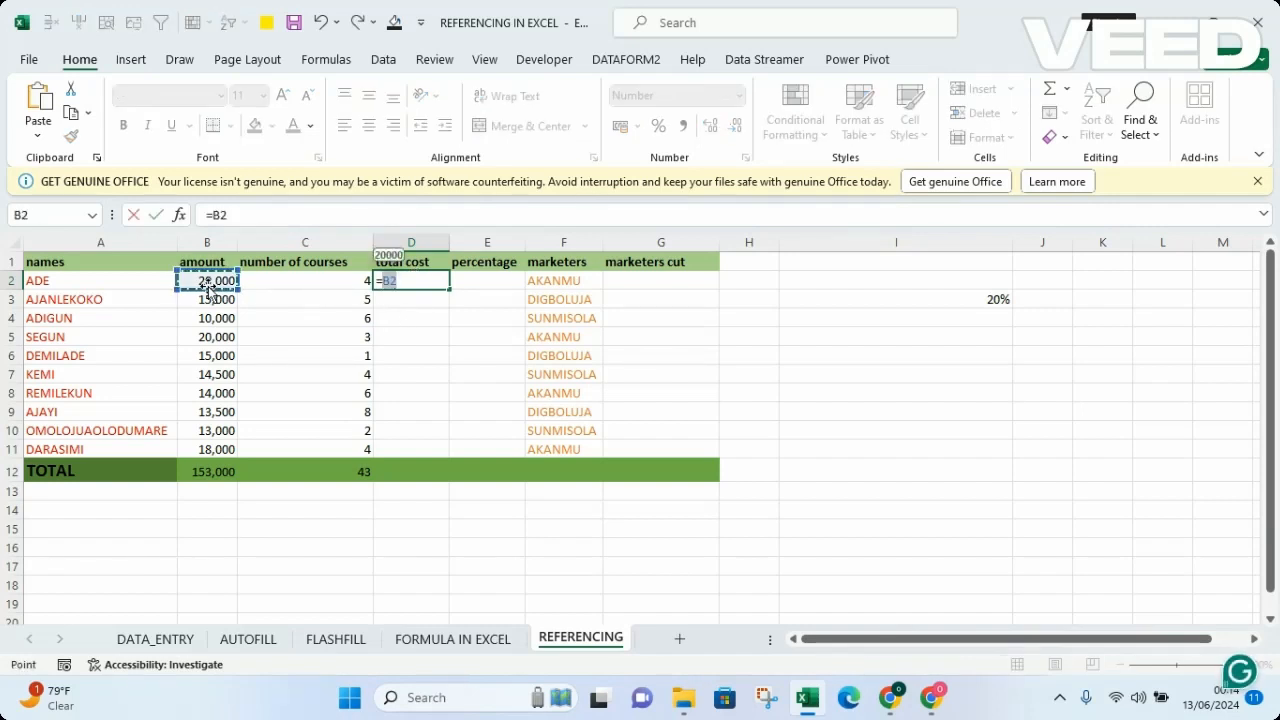
pyautogui.write('*')
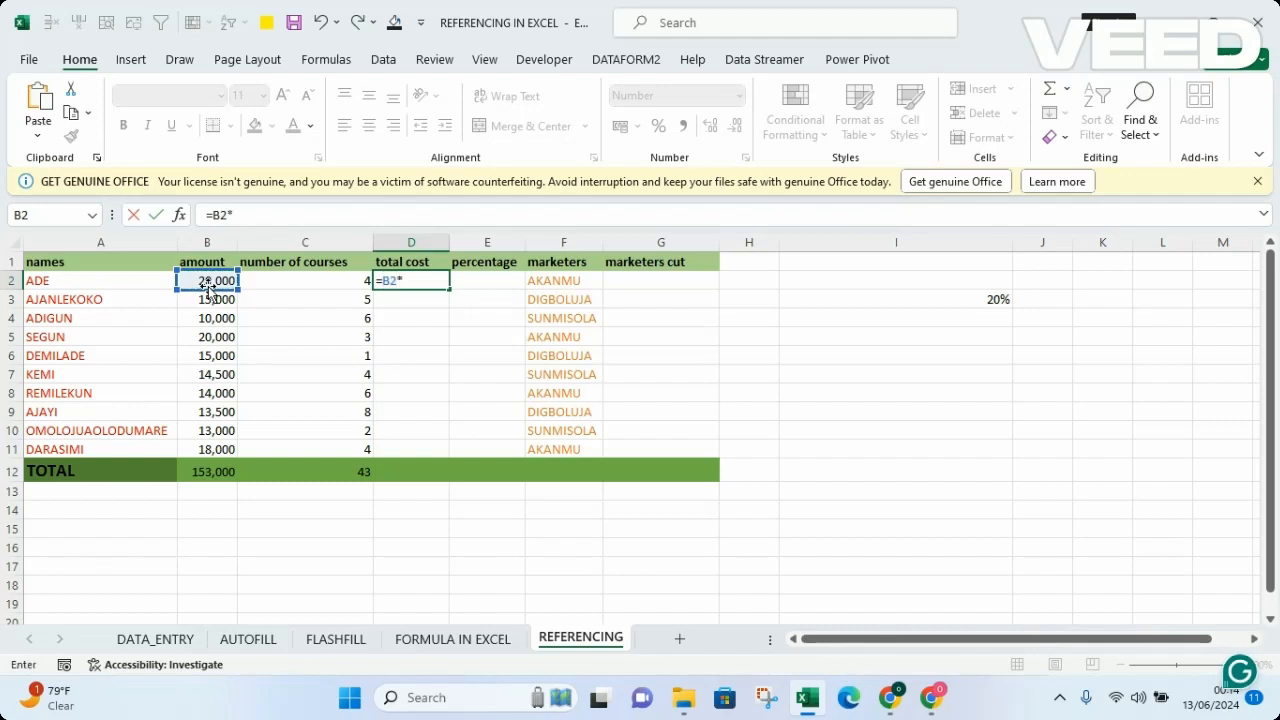
pyautogui.click(338, 288)
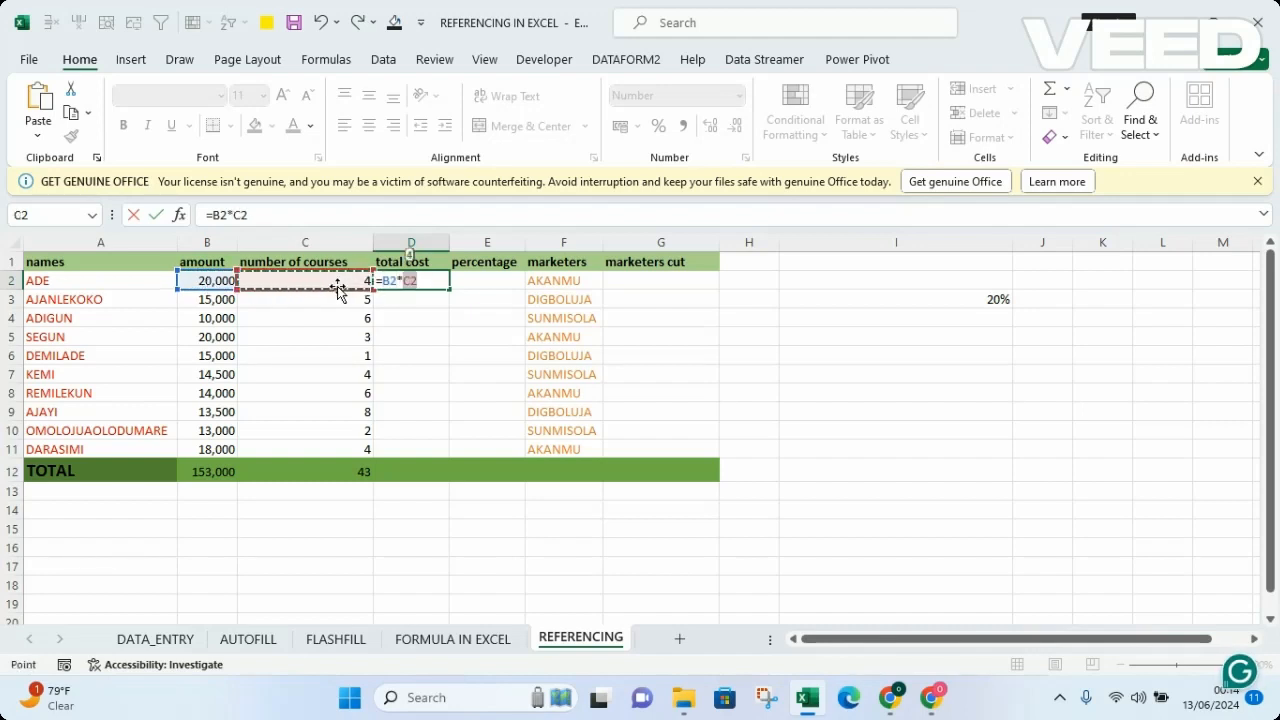
pyautogui.press('Return')
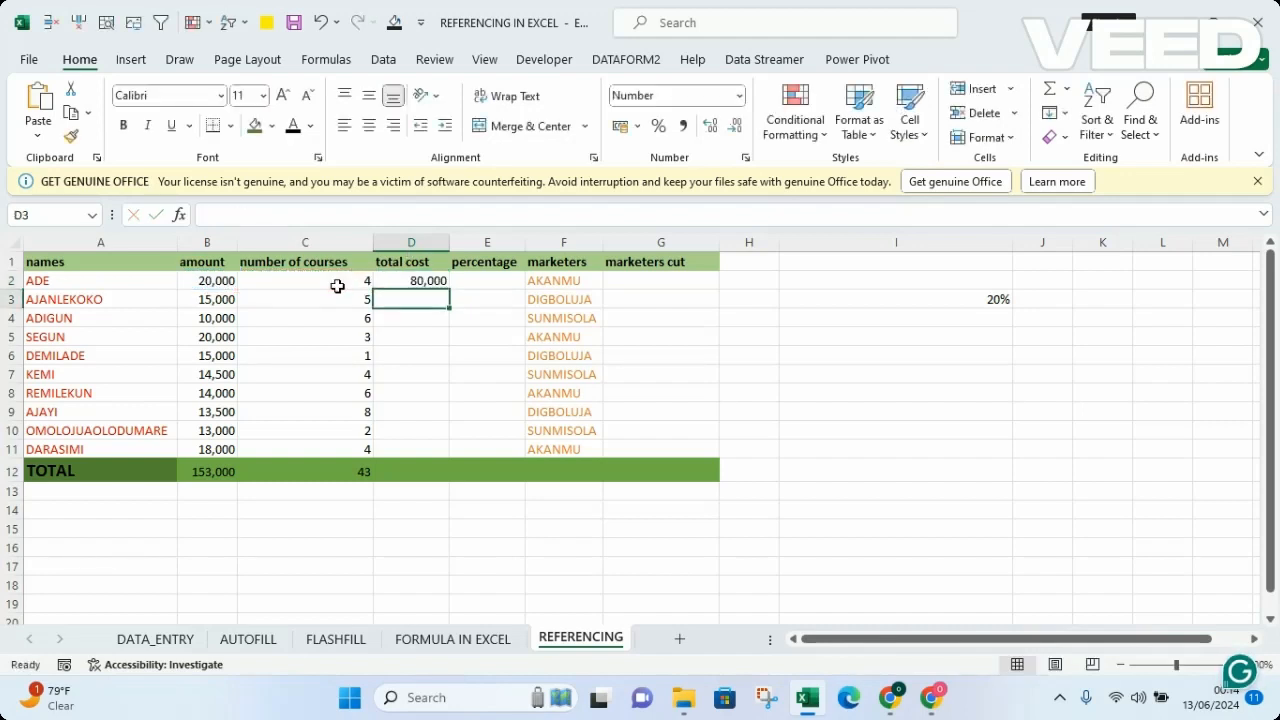
# Step: Fill the total cost formula from D2 down to D11 and check the copied formulas in D3 and D11
pyautogui.click(425, 281)
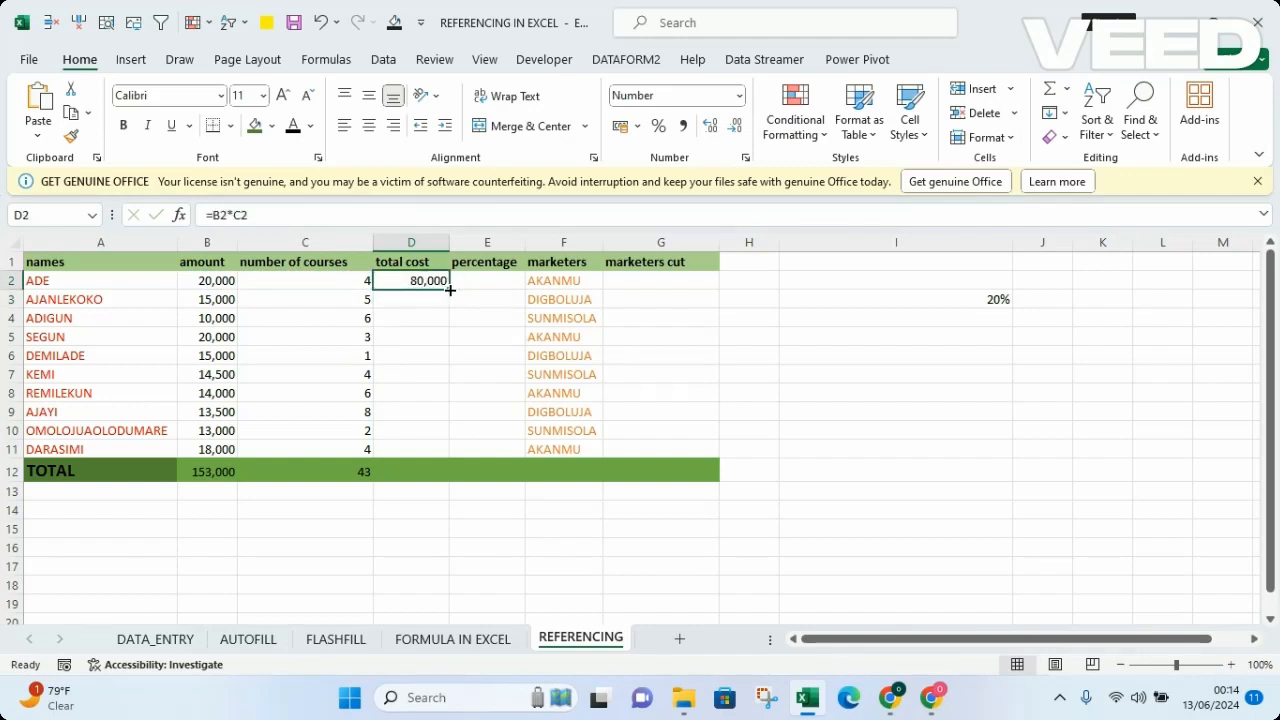
pyautogui.doubleClick(450, 290)
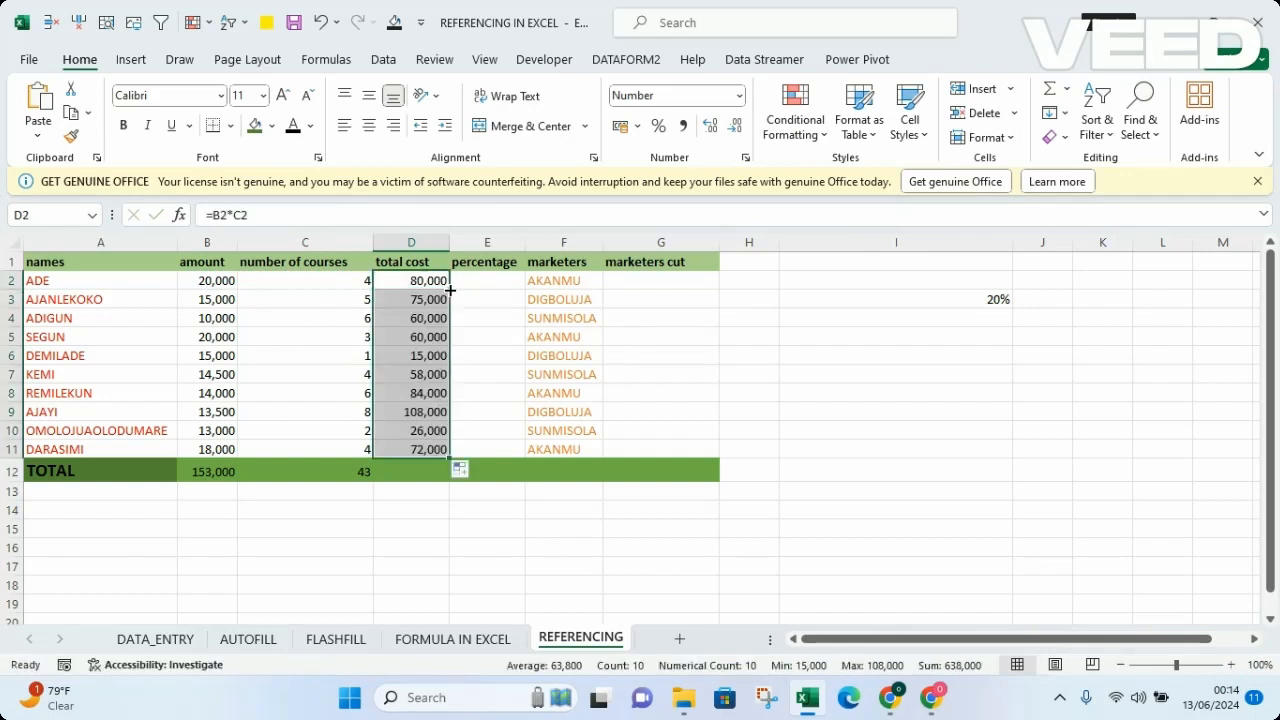
pyautogui.click(496, 425)
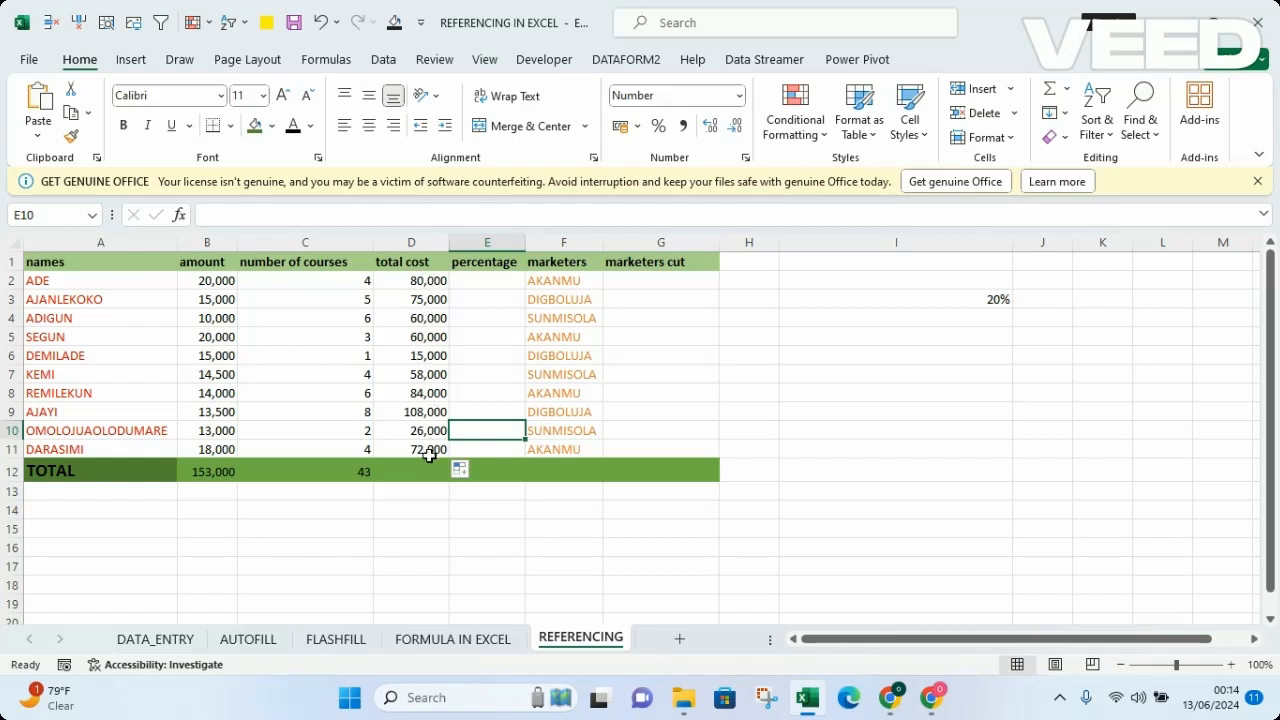
pyautogui.click(416, 284)
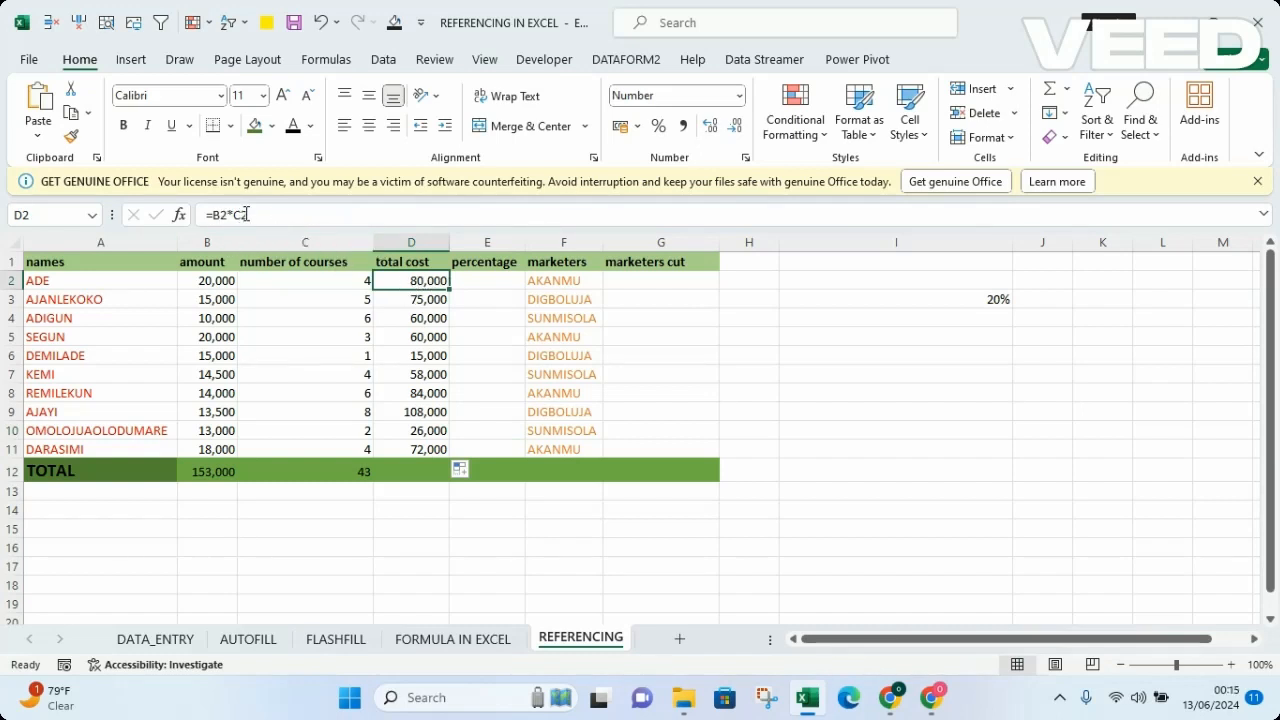
pyautogui.click(417, 303)
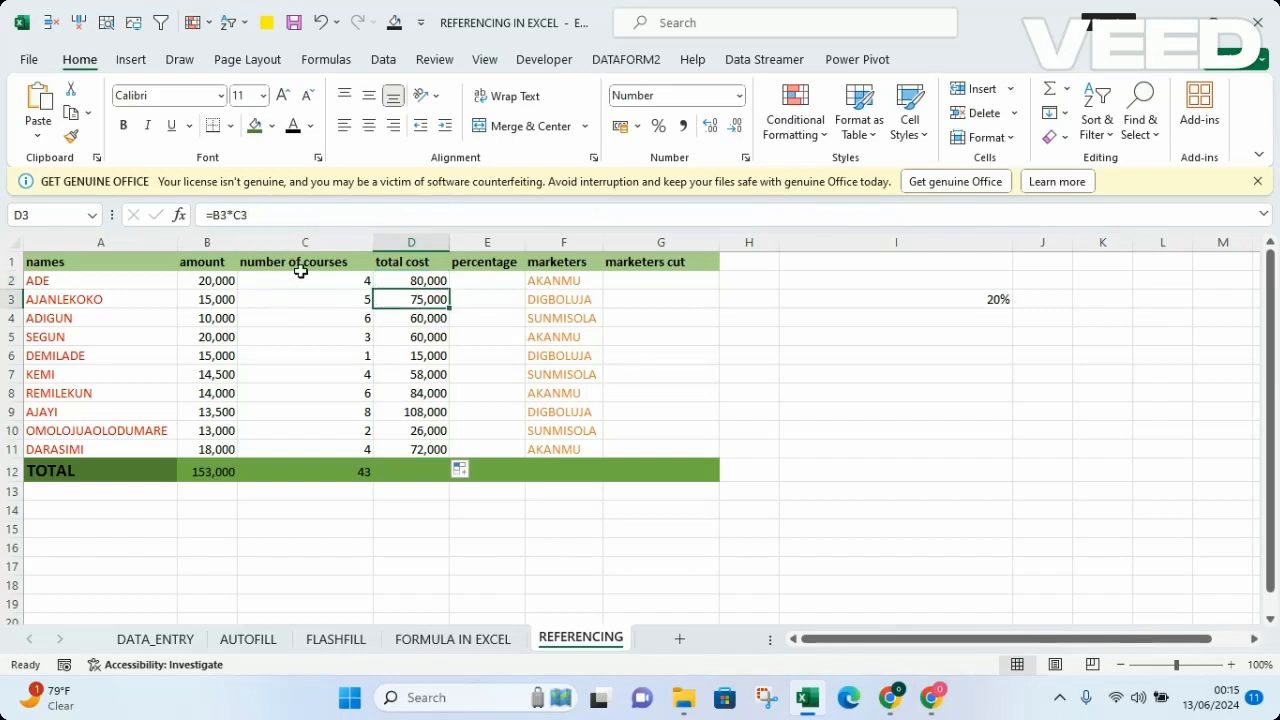
pyautogui.click(428, 452)
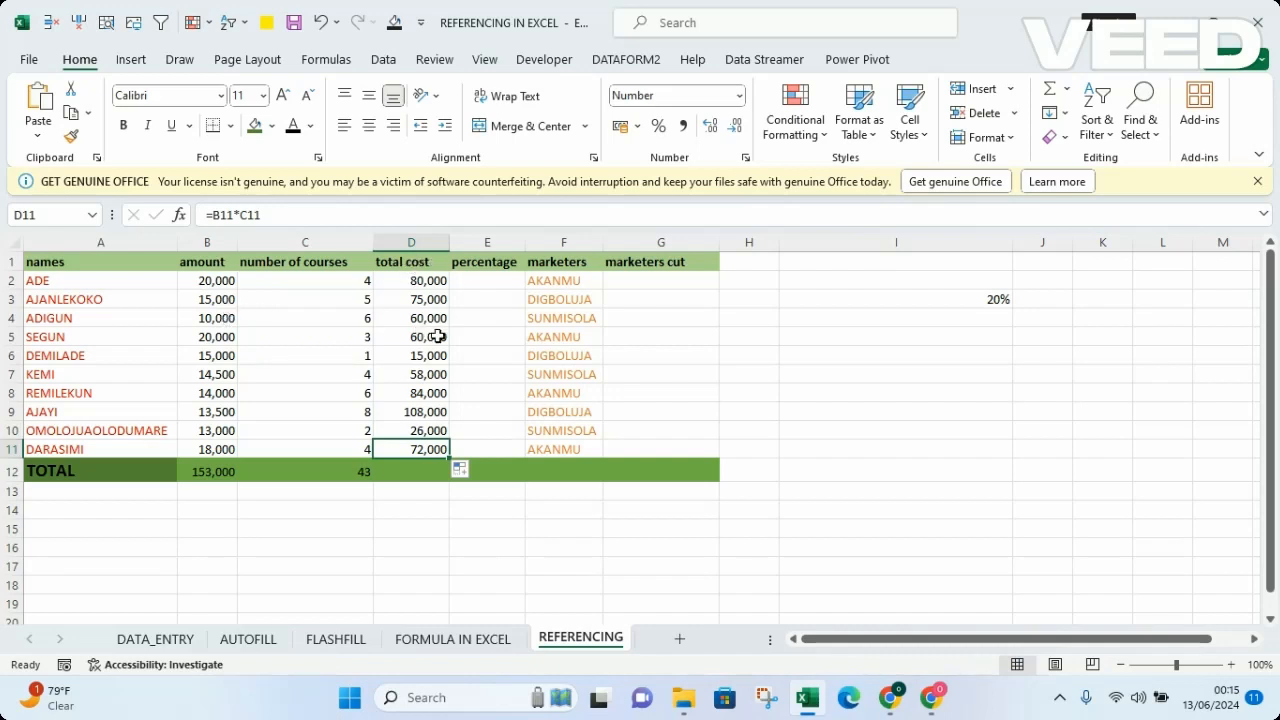
# Step: Sum the total cost column D2:D11 in cell D12 of the TOTAL row
pyautogui.click(406, 469)
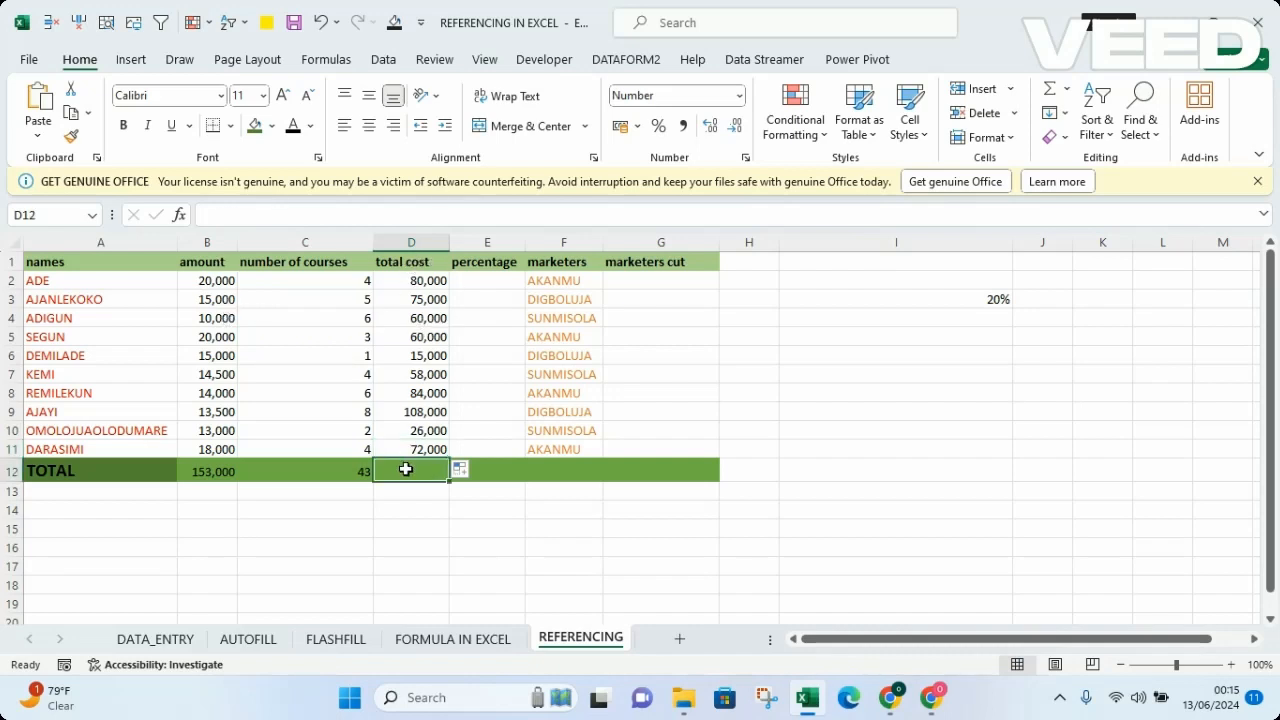
pyautogui.write('=SUM(')
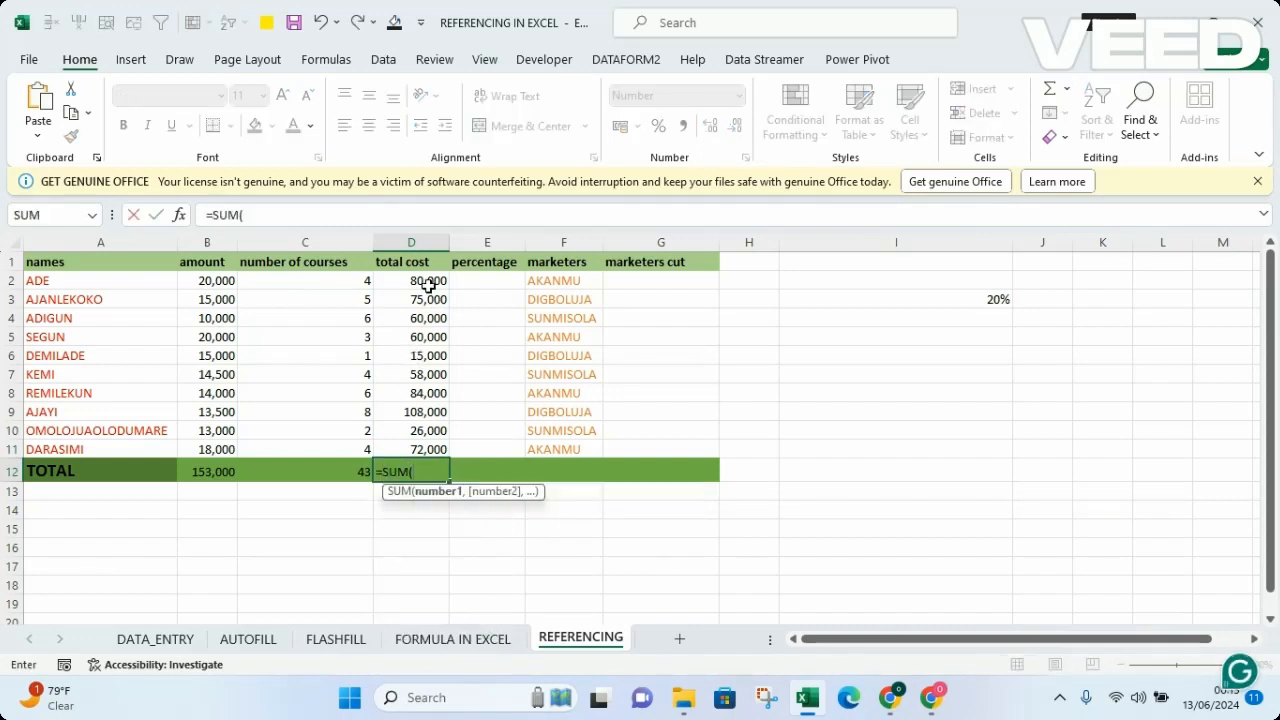
pyautogui.moveTo(428, 285); pyautogui.dragTo(423, 449)
pyautogui.write(')')
pyautogui.press('Return')
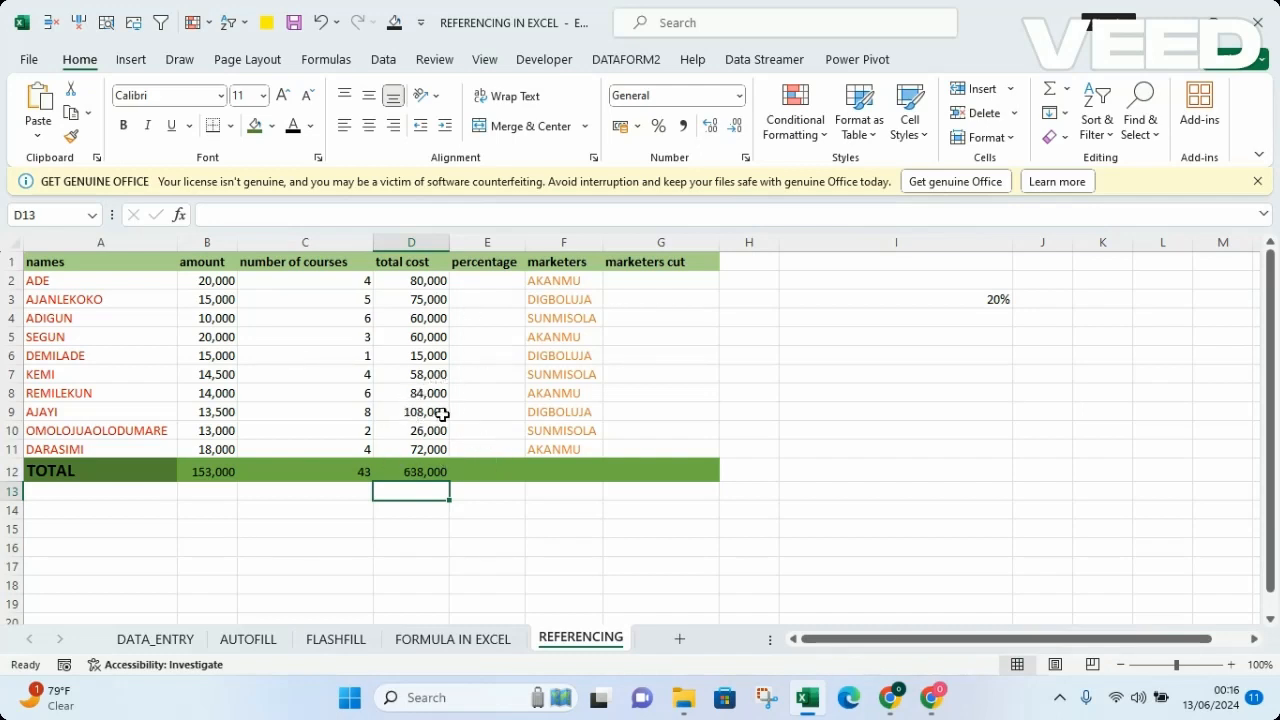
# Step: Calculate the first percentage in E2 with the formula =D2/D12 *100
pyautogui.click(493, 280)
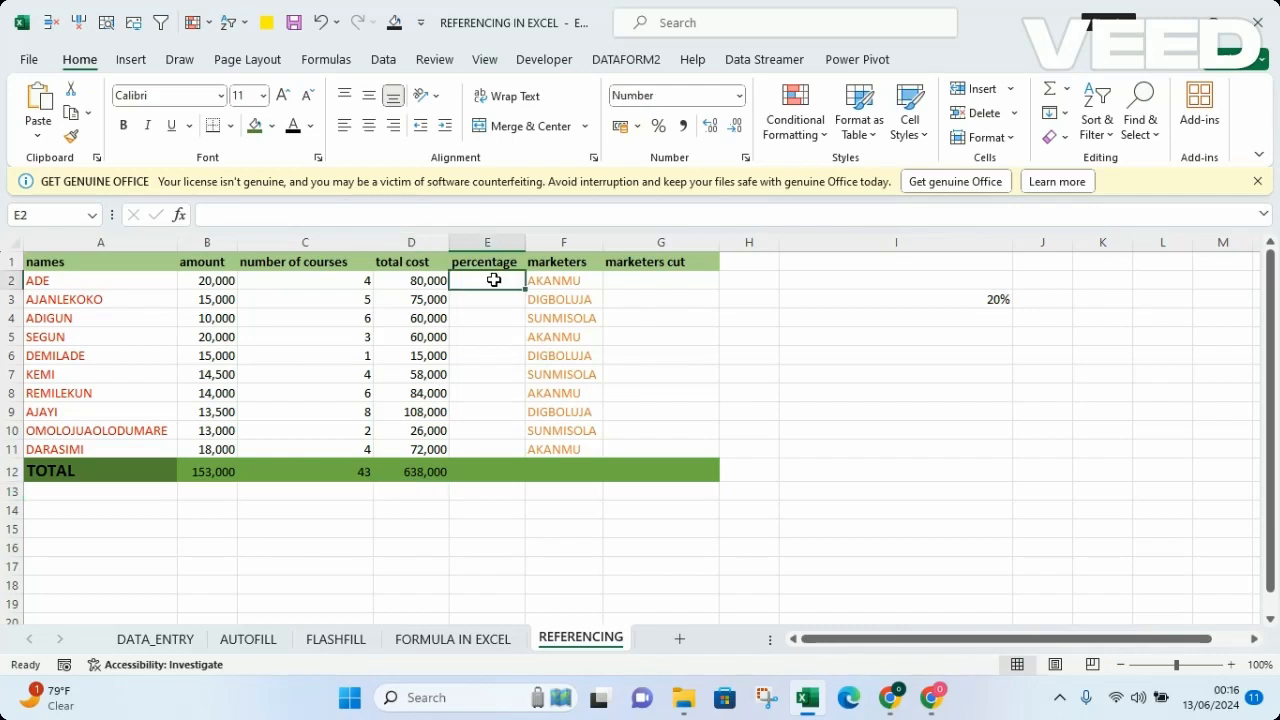
pyautogui.write('=')
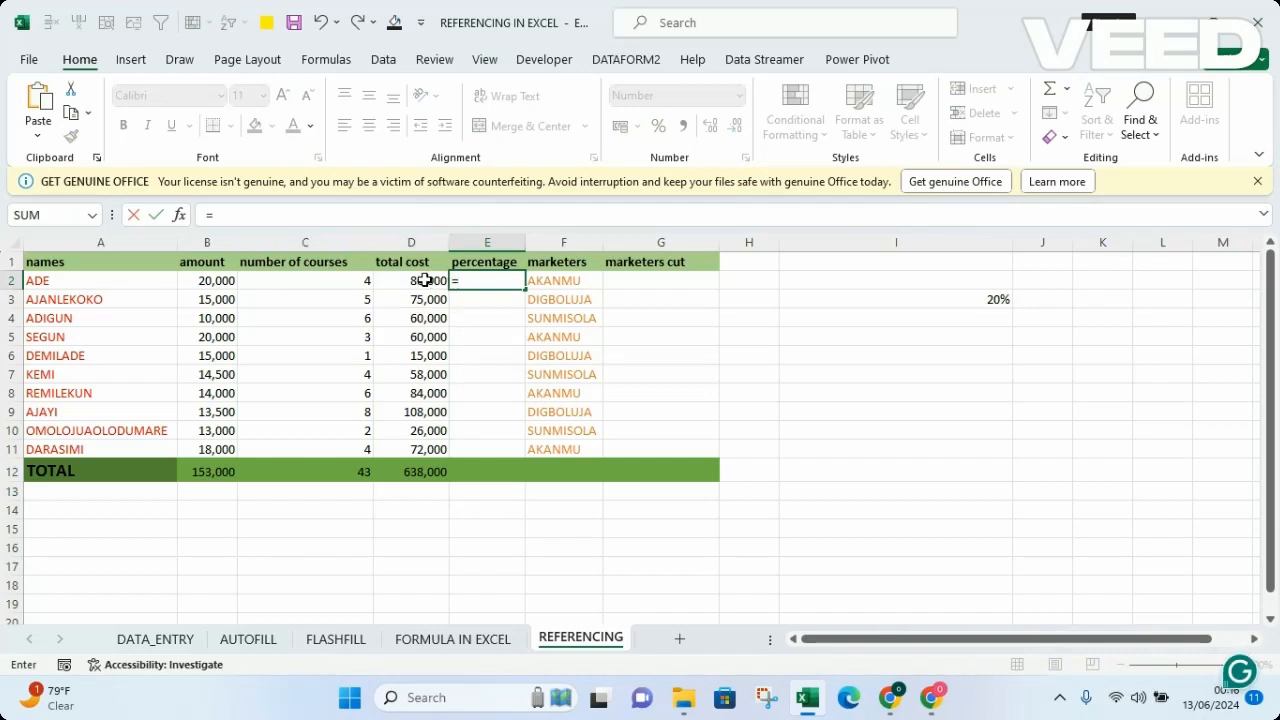
pyautogui.click(425, 280)
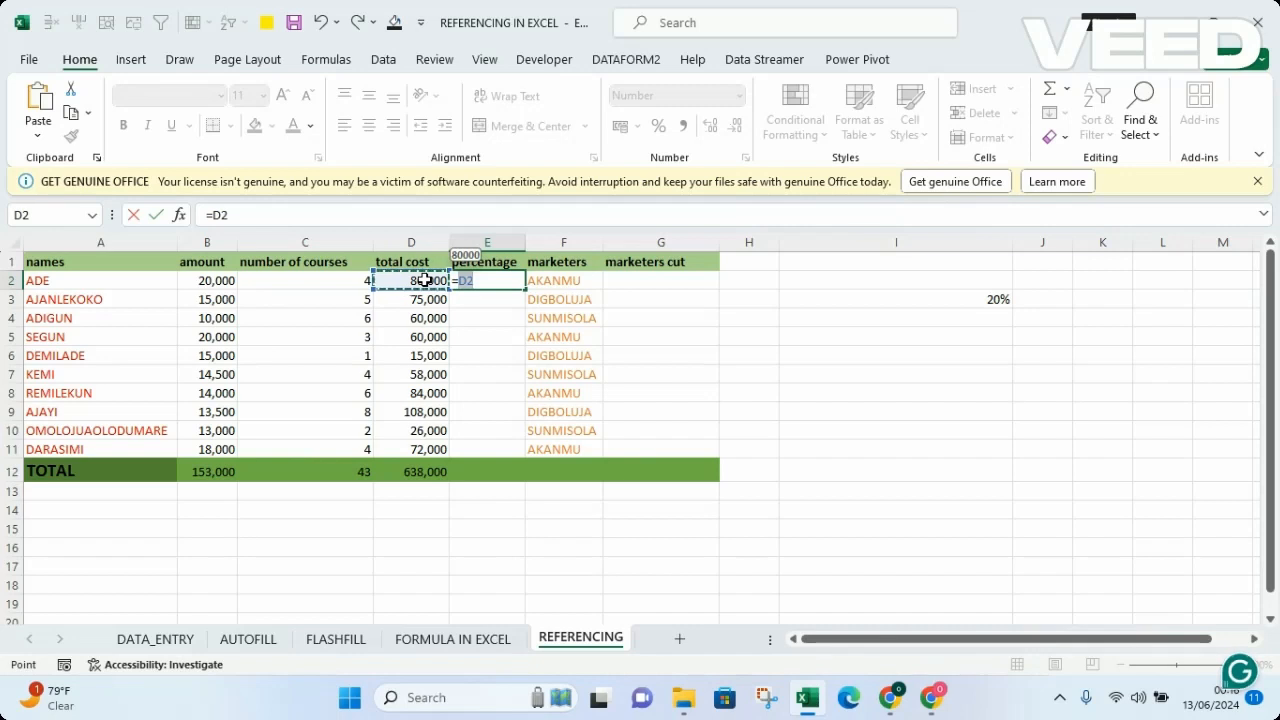
pyautogui.write('/')
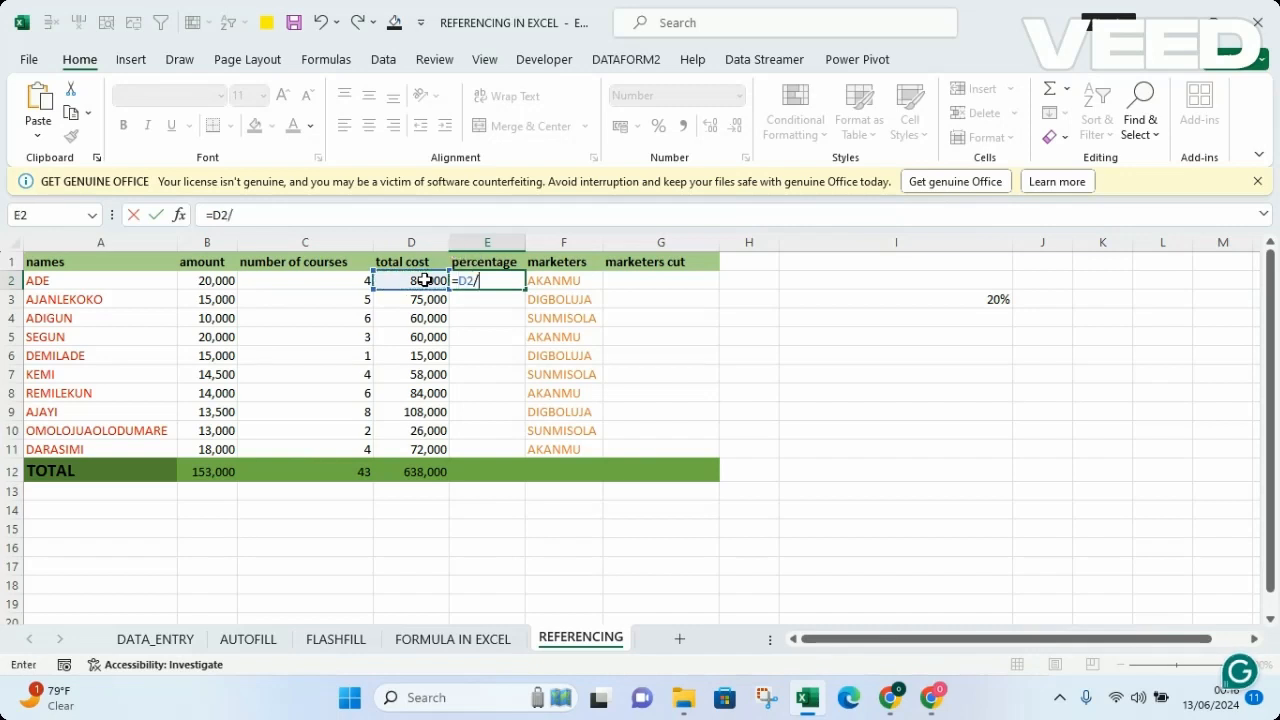
pyautogui.click(434, 471)
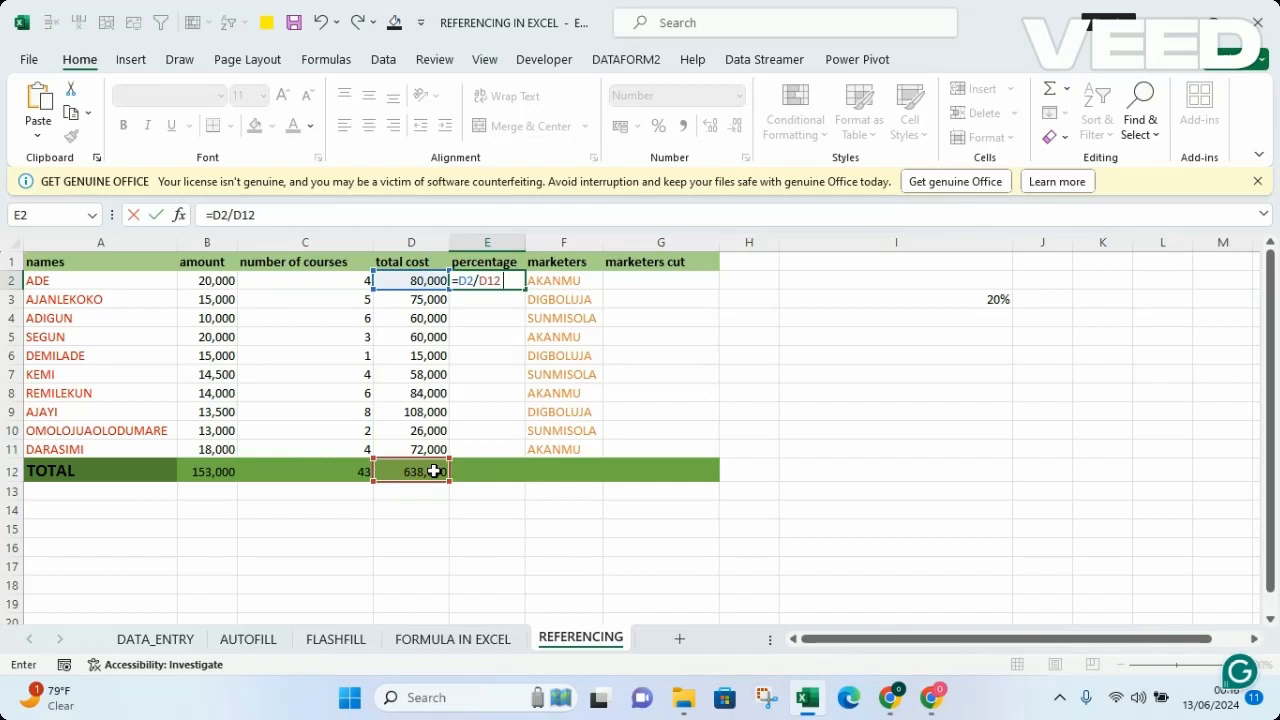
pyautogui.write('*100')
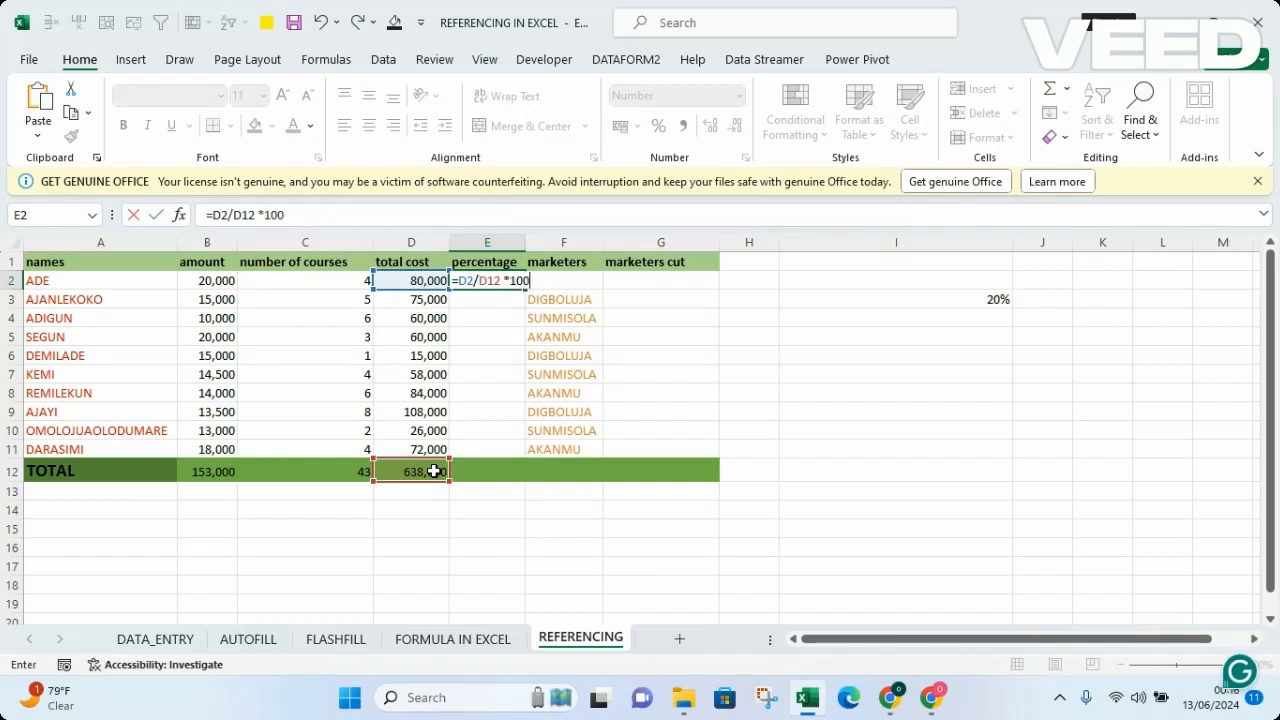
pyautogui.press('Return')
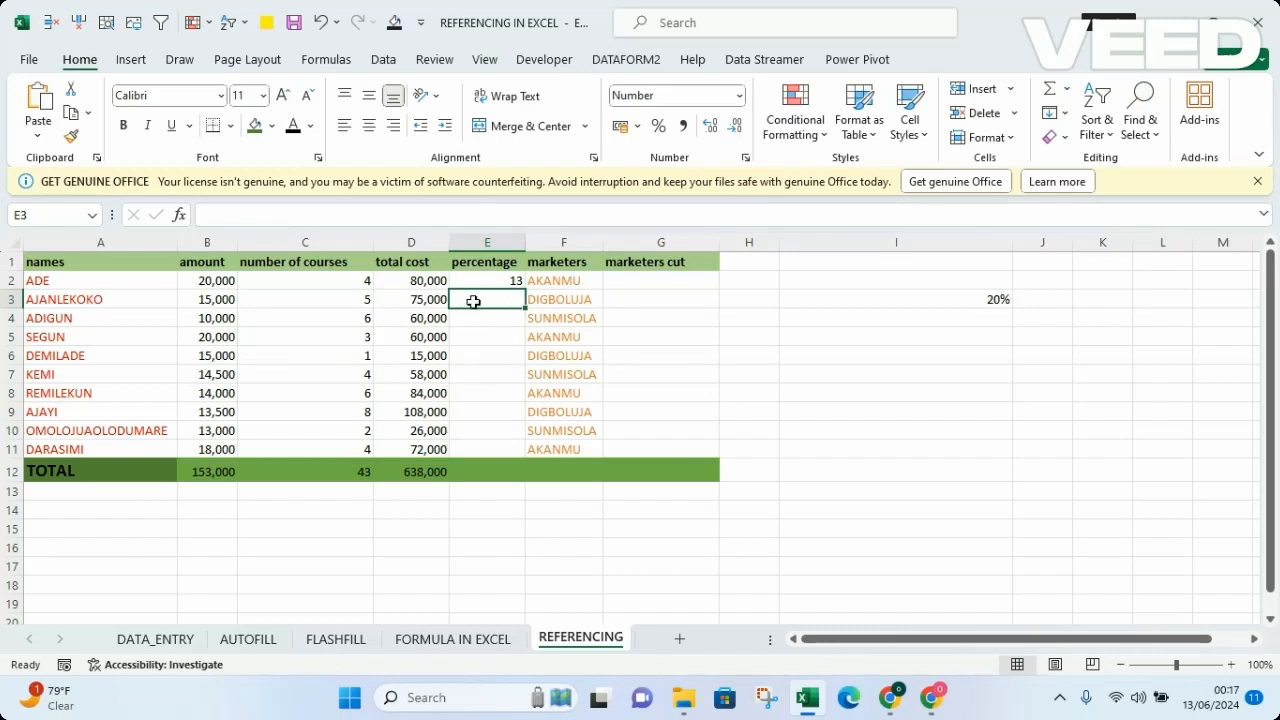
# Step: Fill the percentage formula from E2 down through E11
pyautogui.click(498, 281)
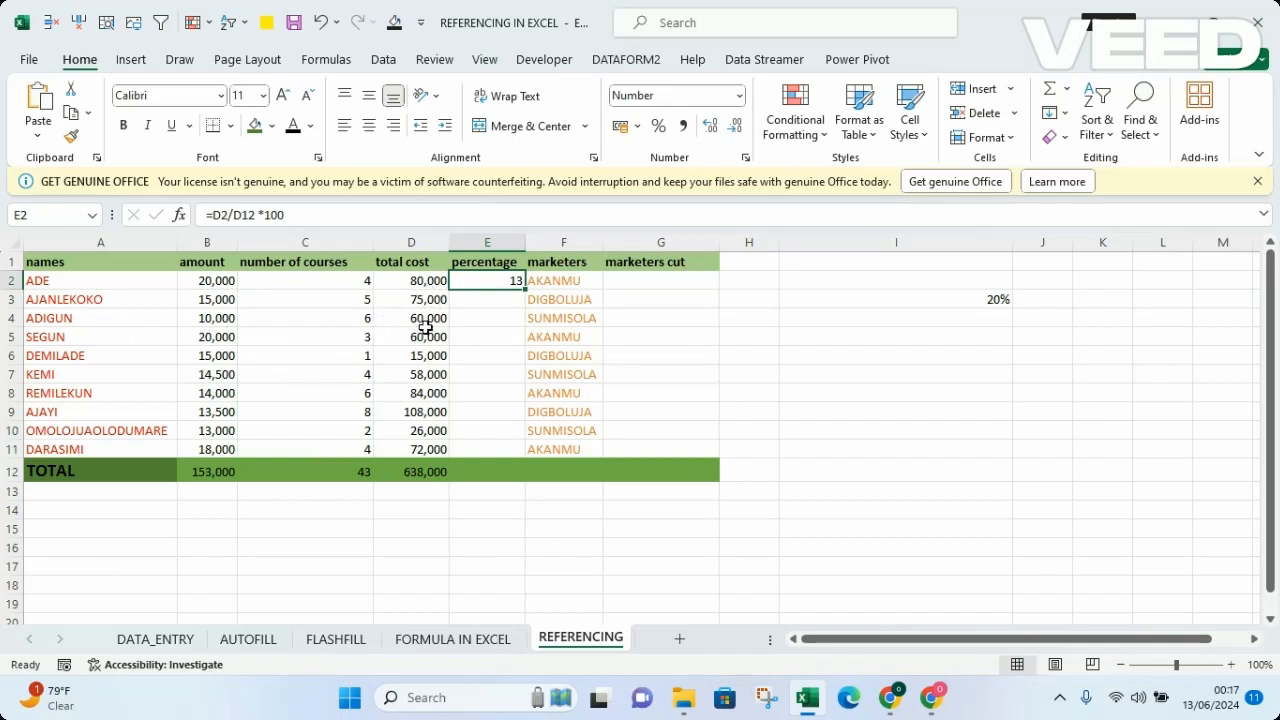
pyautogui.doubleClick(522, 288)
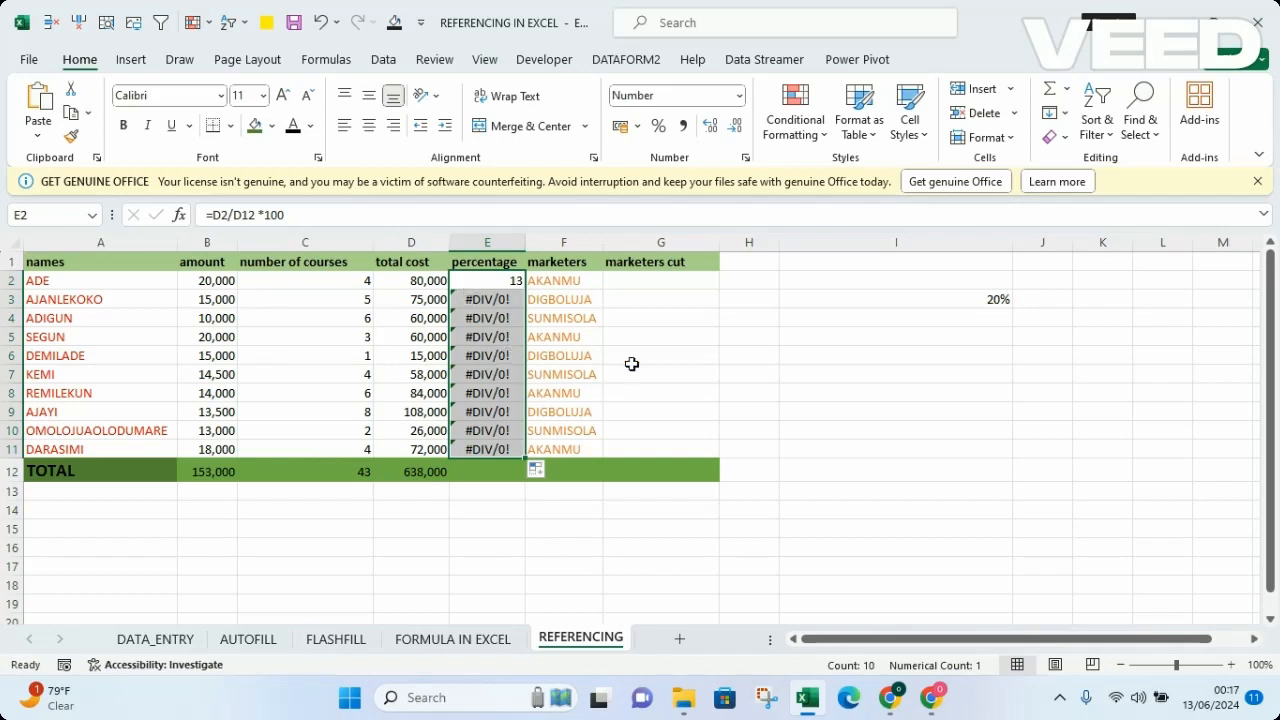
pyautogui.click(726, 374)
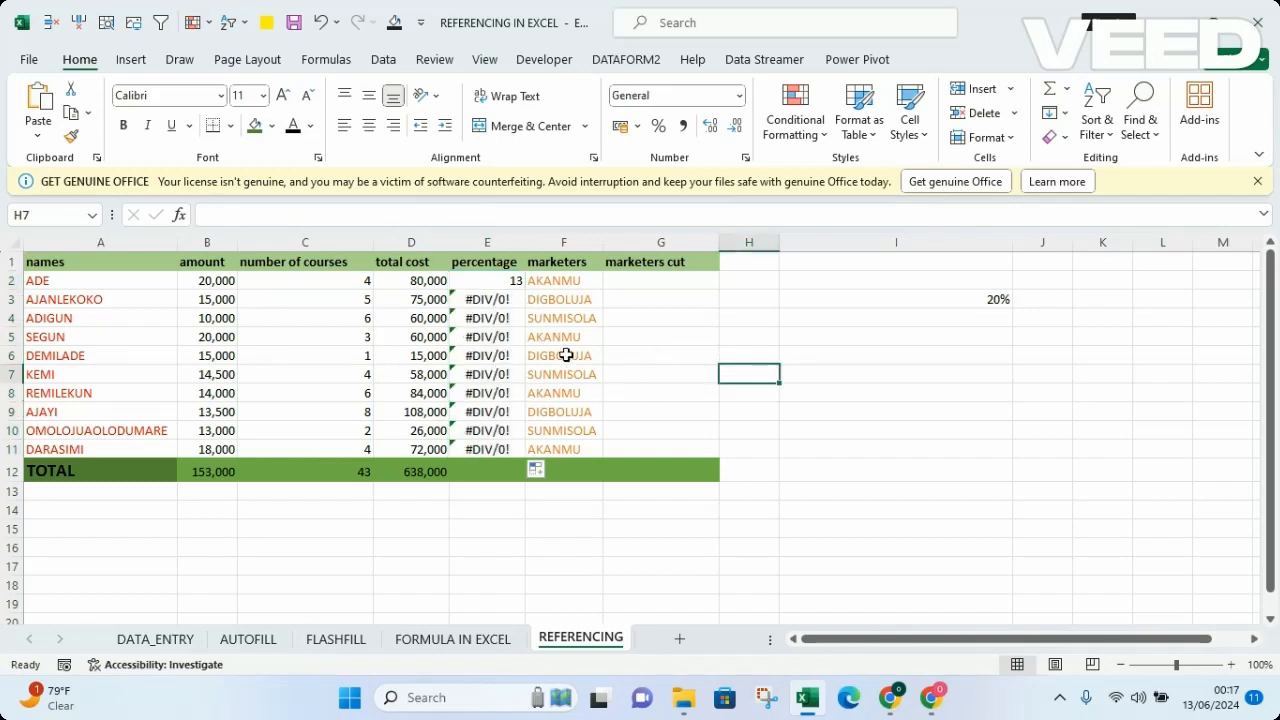
# Step: Examine which cells the percentage formulas in E2, E3, E4, E11 and E10 refer to, leaving them unedited
pyautogui.click(486, 300)
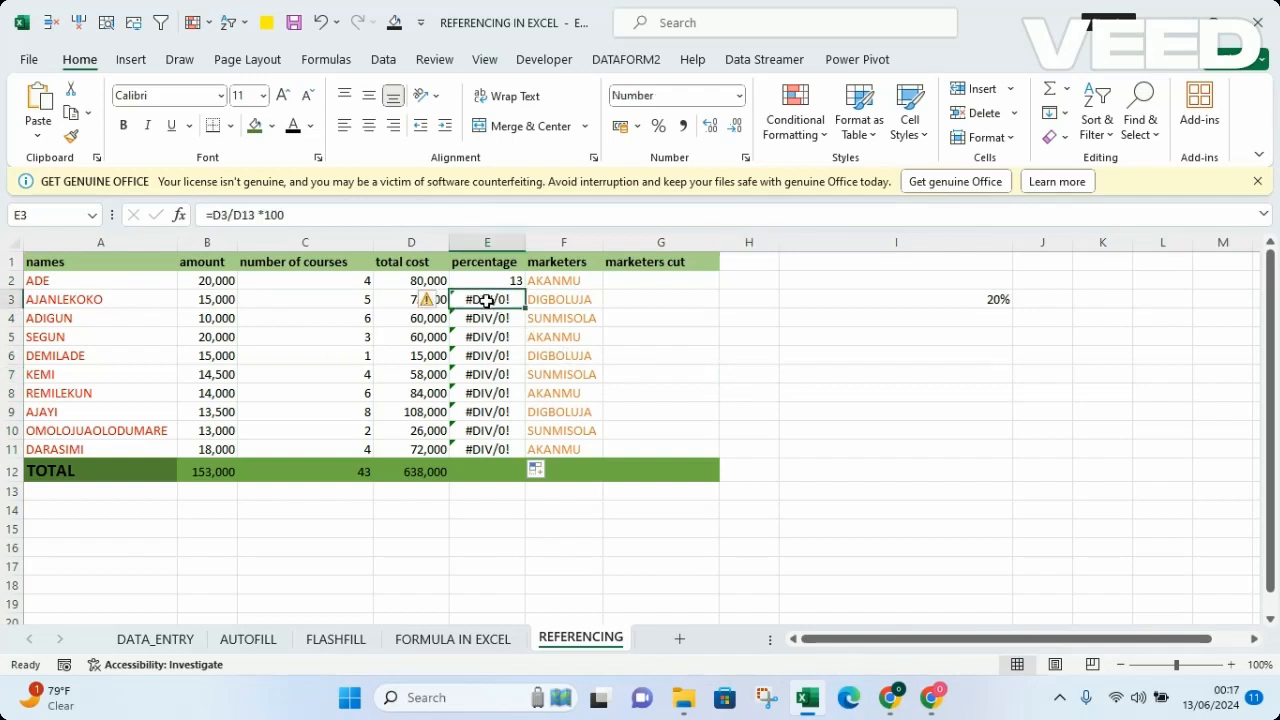
pyautogui.click(492, 281)
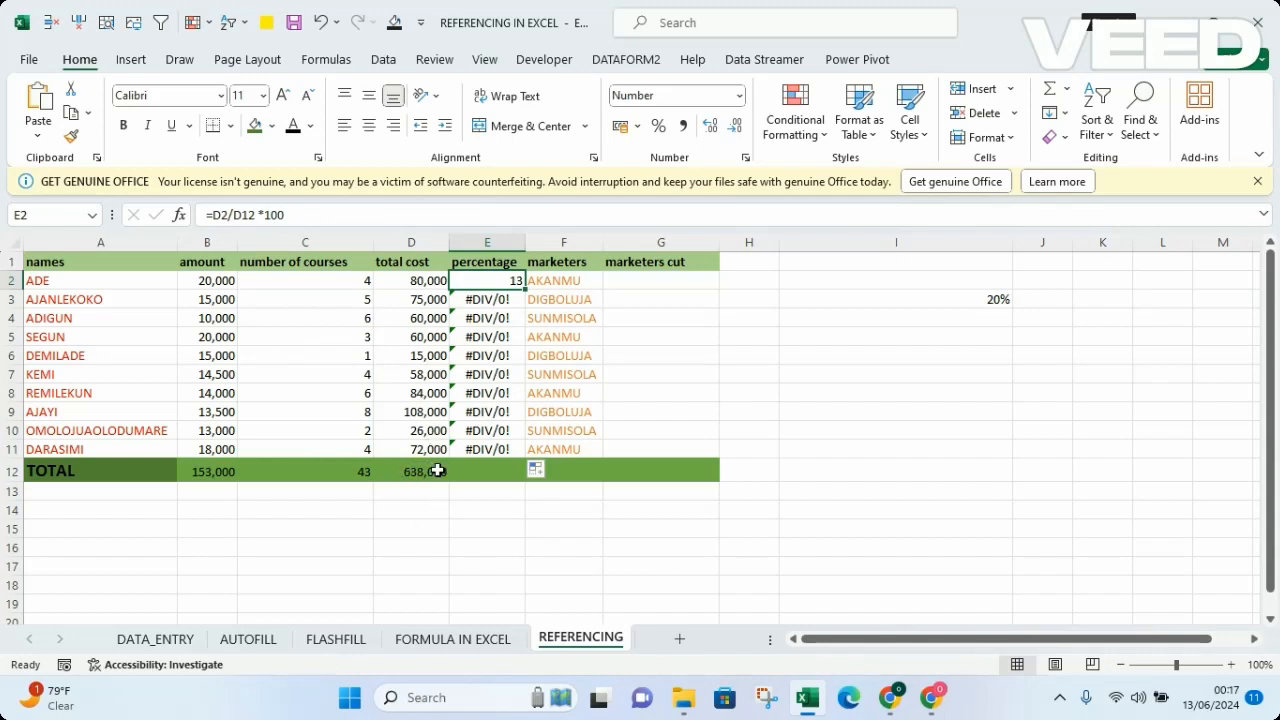
pyautogui.click(490, 298)
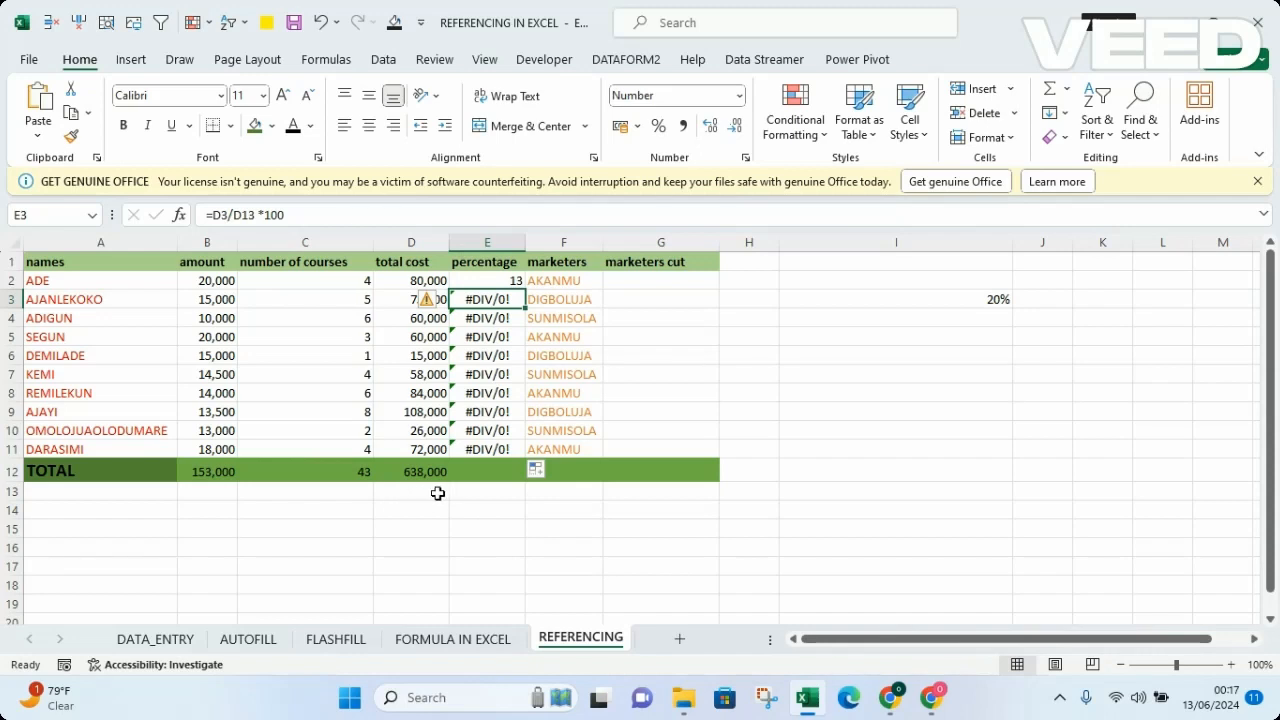
pyautogui.doubleClick(488, 298)
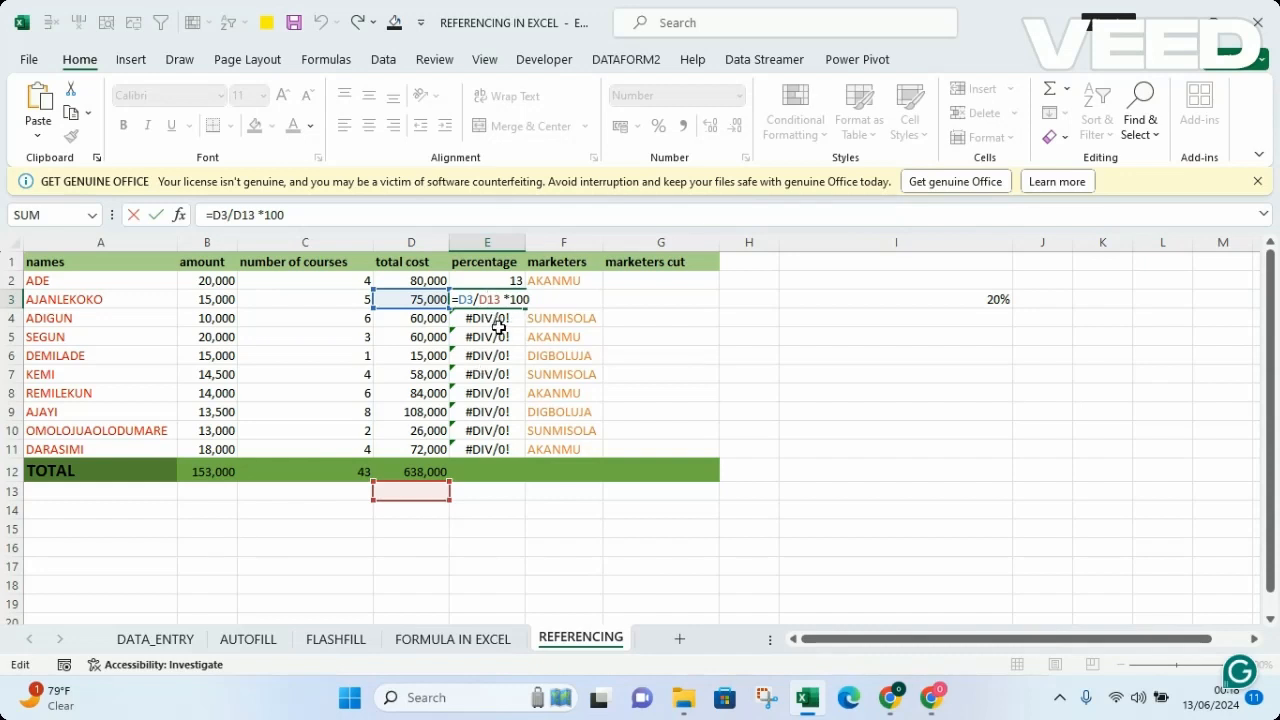
pyautogui.press('Return')
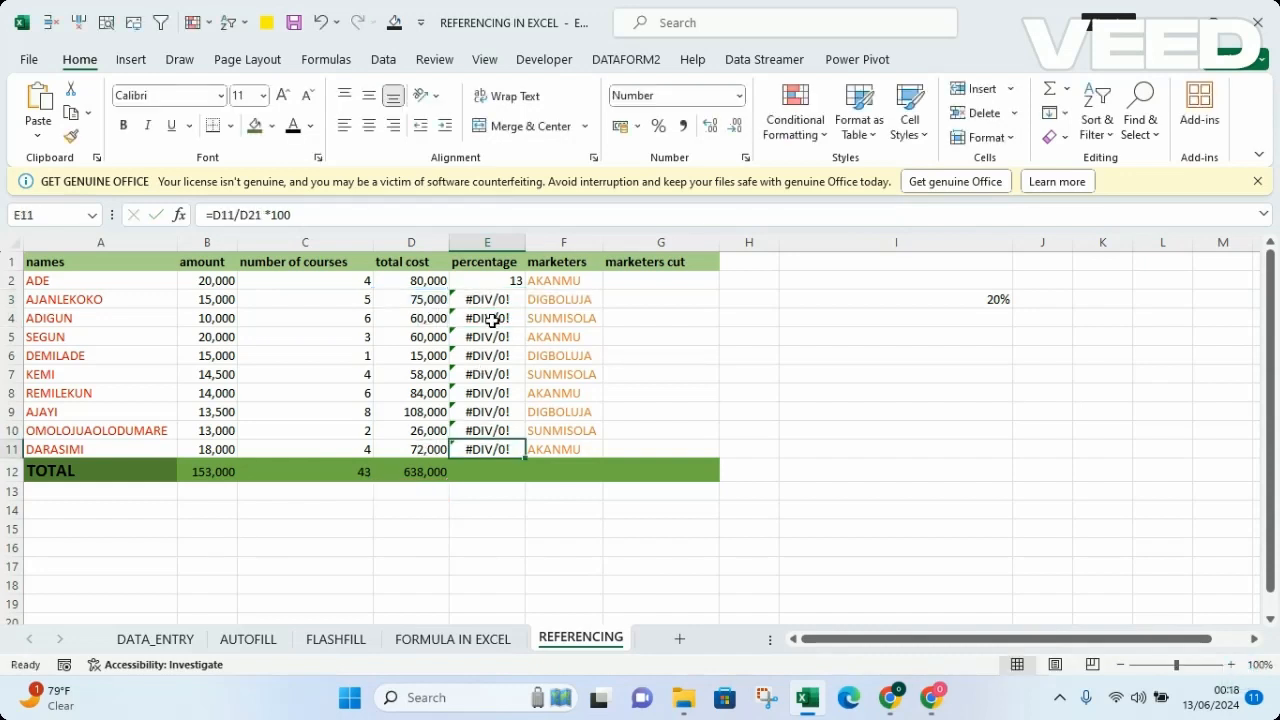
pyautogui.doubleClick(490, 320)
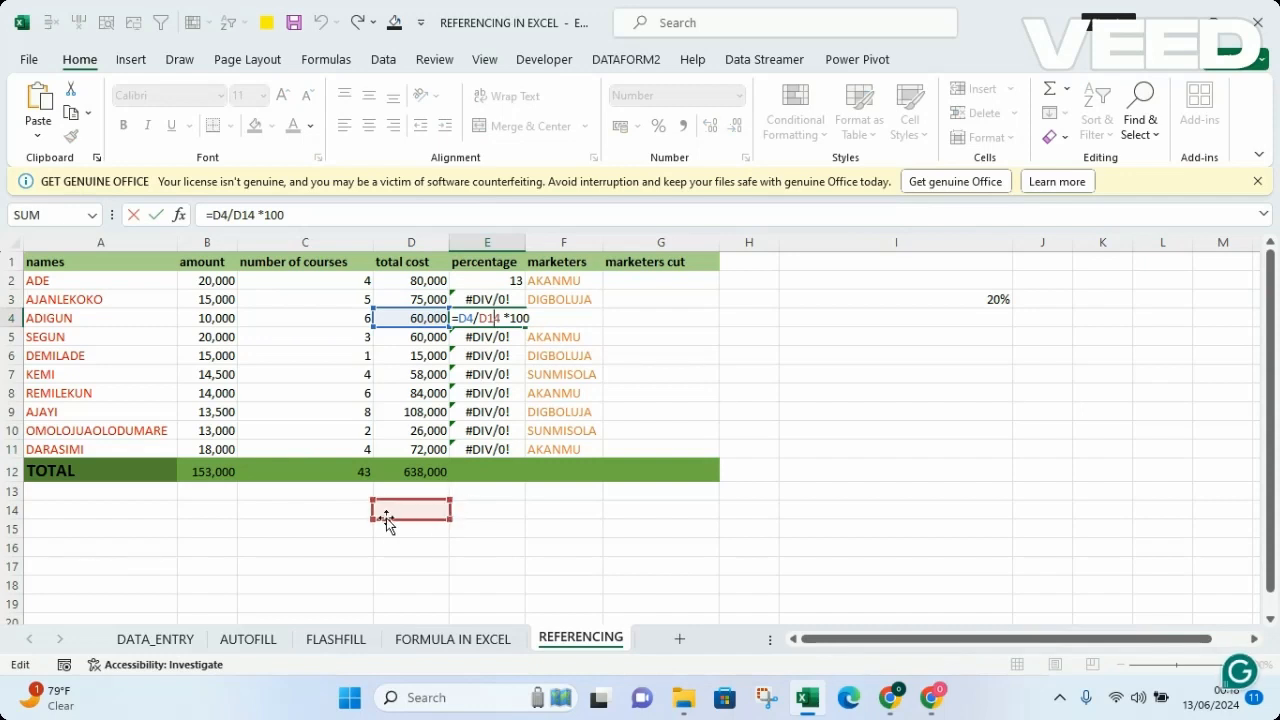
pyautogui.click(497, 448)
pyautogui.doubleClick(497, 448)
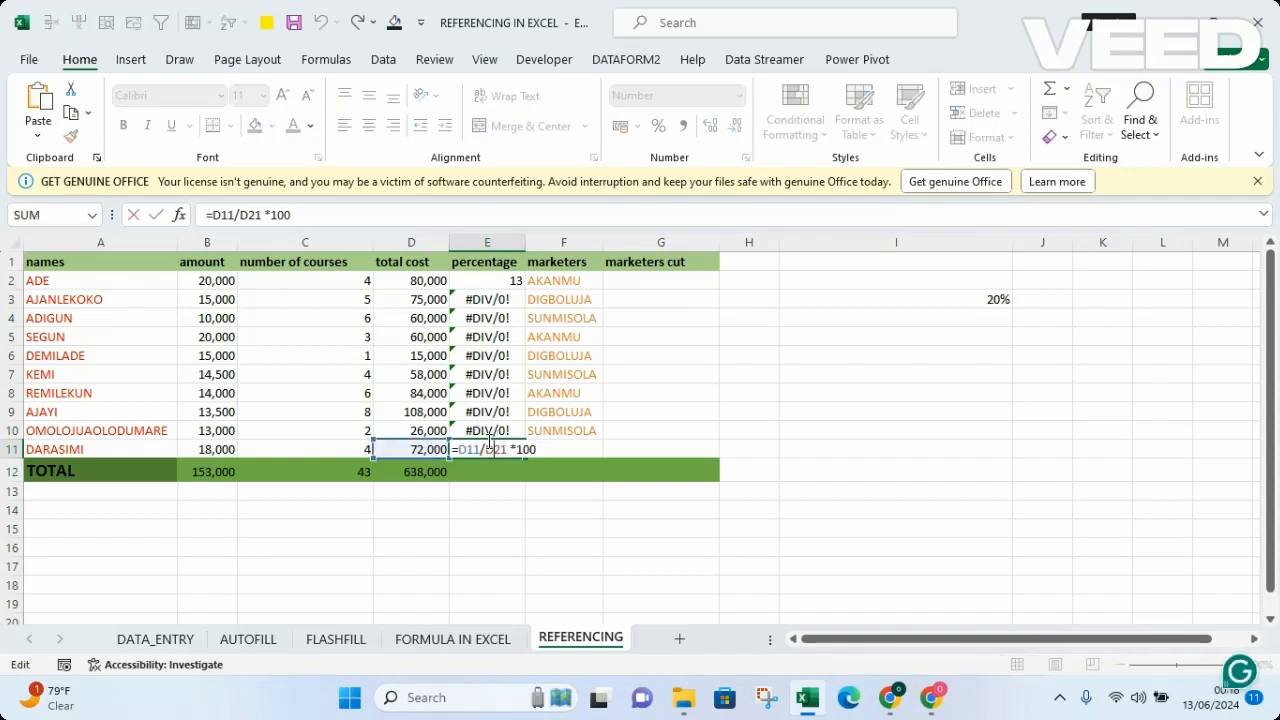
pyautogui.doubleClick(481, 436)
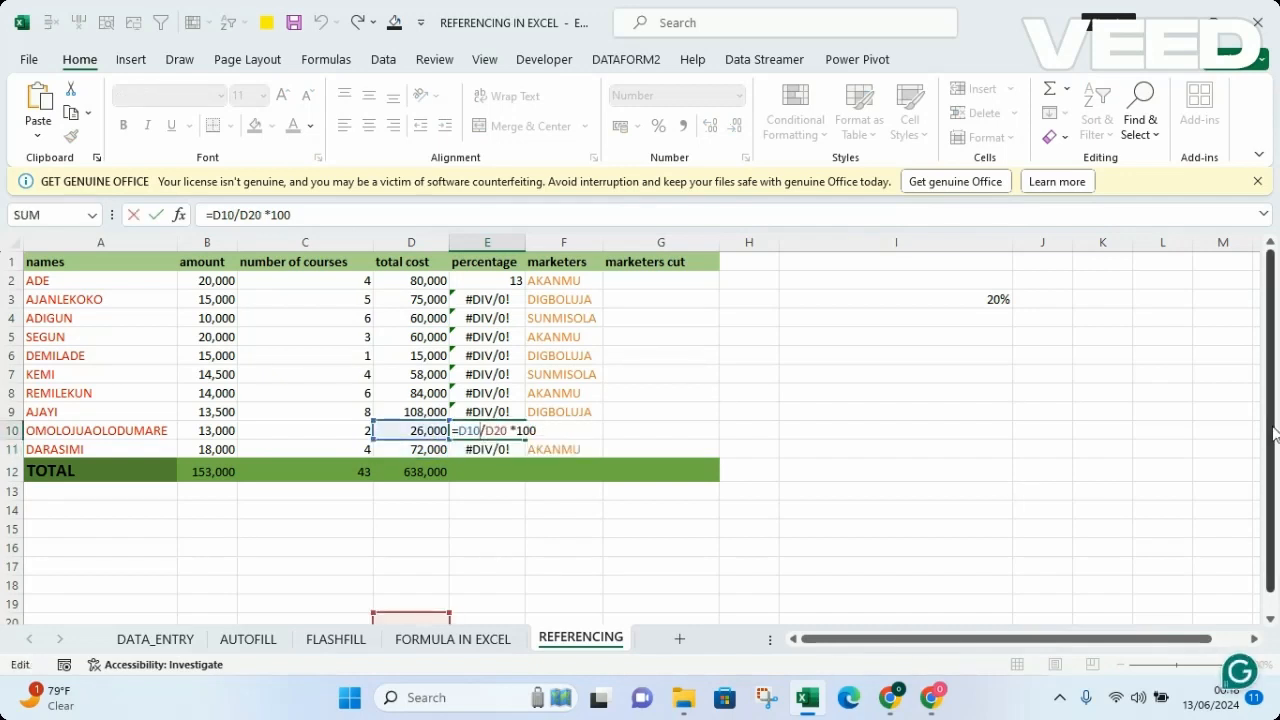
pyautogui.moveTo(1274, 440); pyautogui.dragTo(1275, 452)
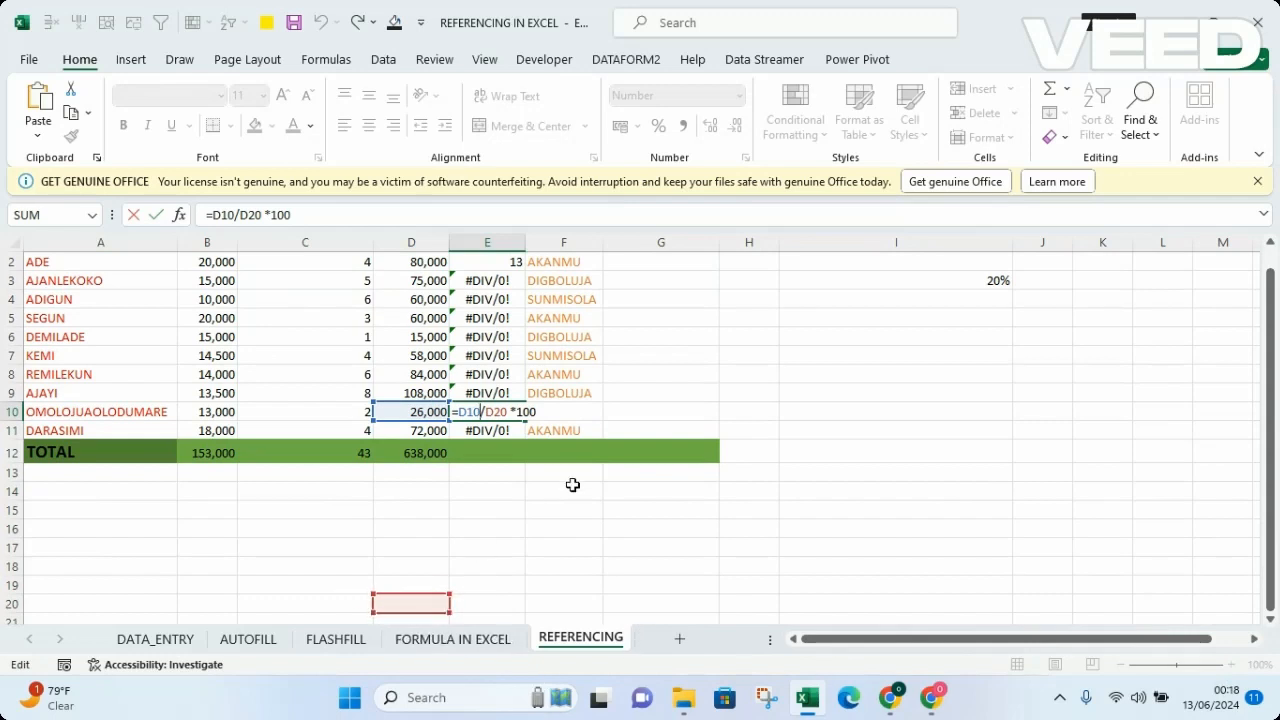
pyautogui.hotkey('ctrl', 'Return')
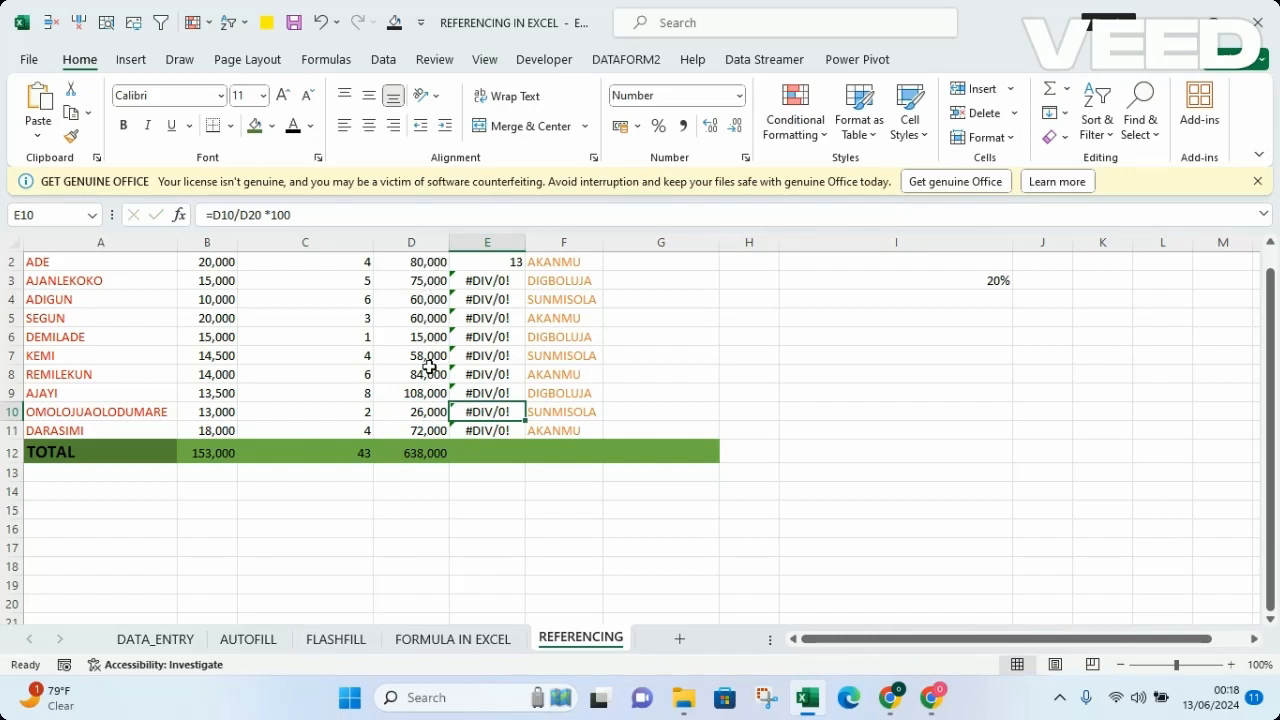
# Step: Compare the cells referenced by the percentage formulas in E2 and E11, leaving both formulas unedited
pyautogui.click(470, 263)
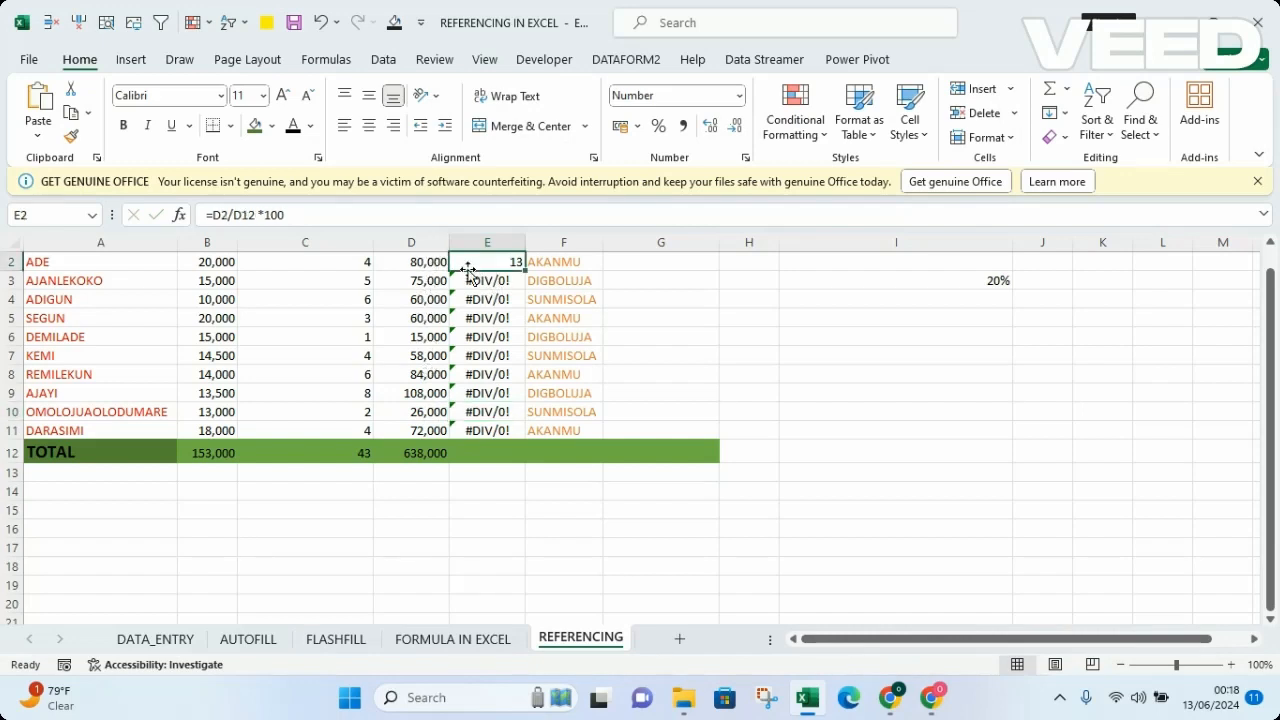
pyautogui.hotkey('ctrl', 'Down')
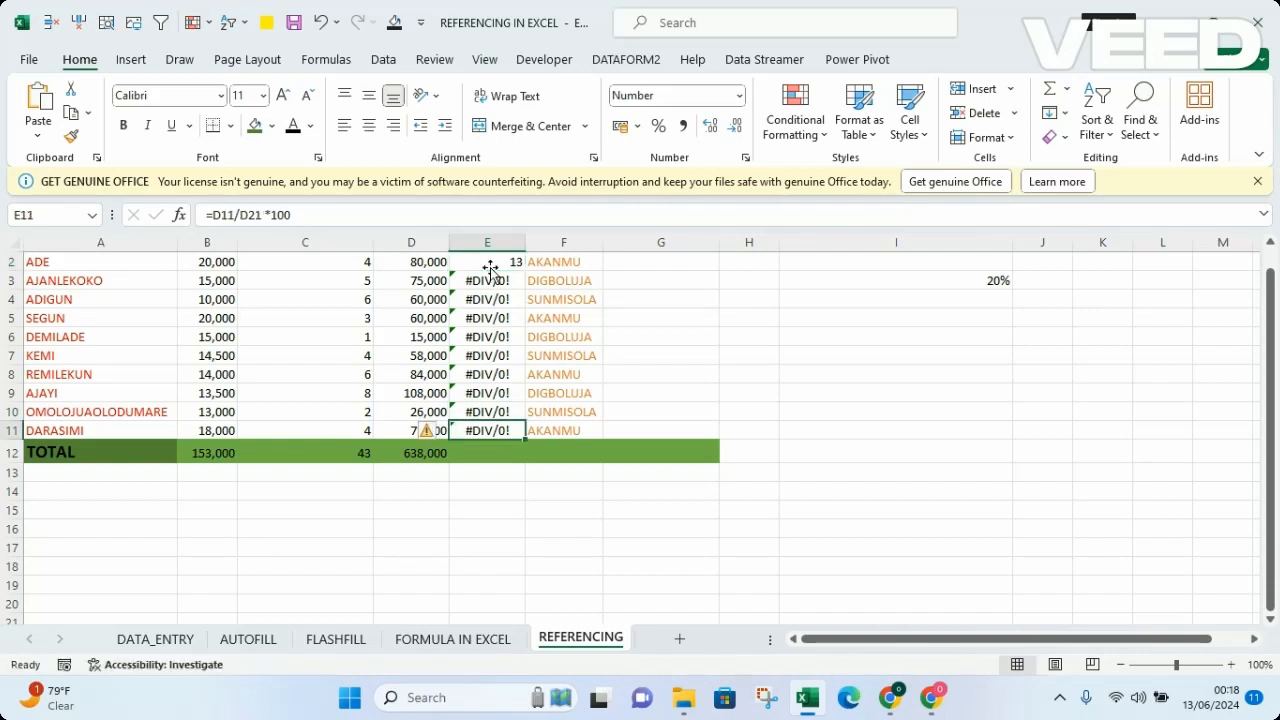
pyautogui.doubleClick(488, 431)
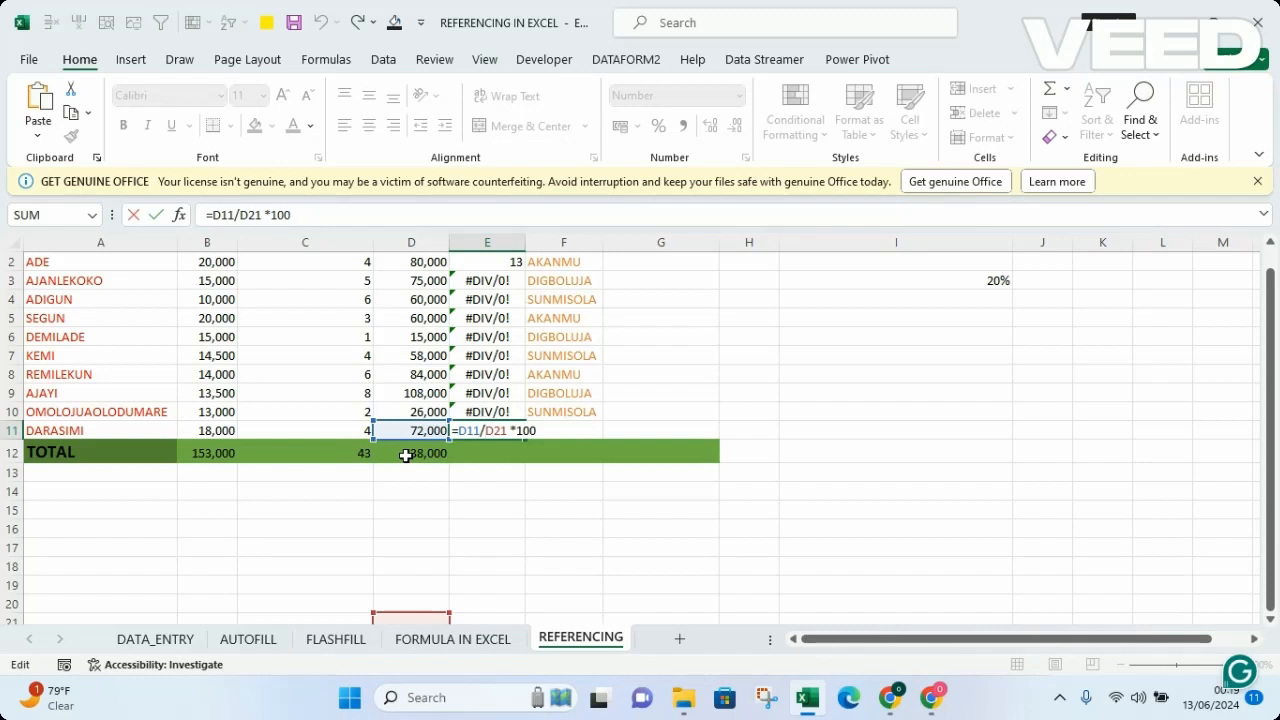
pyautogui.click(405, 455)
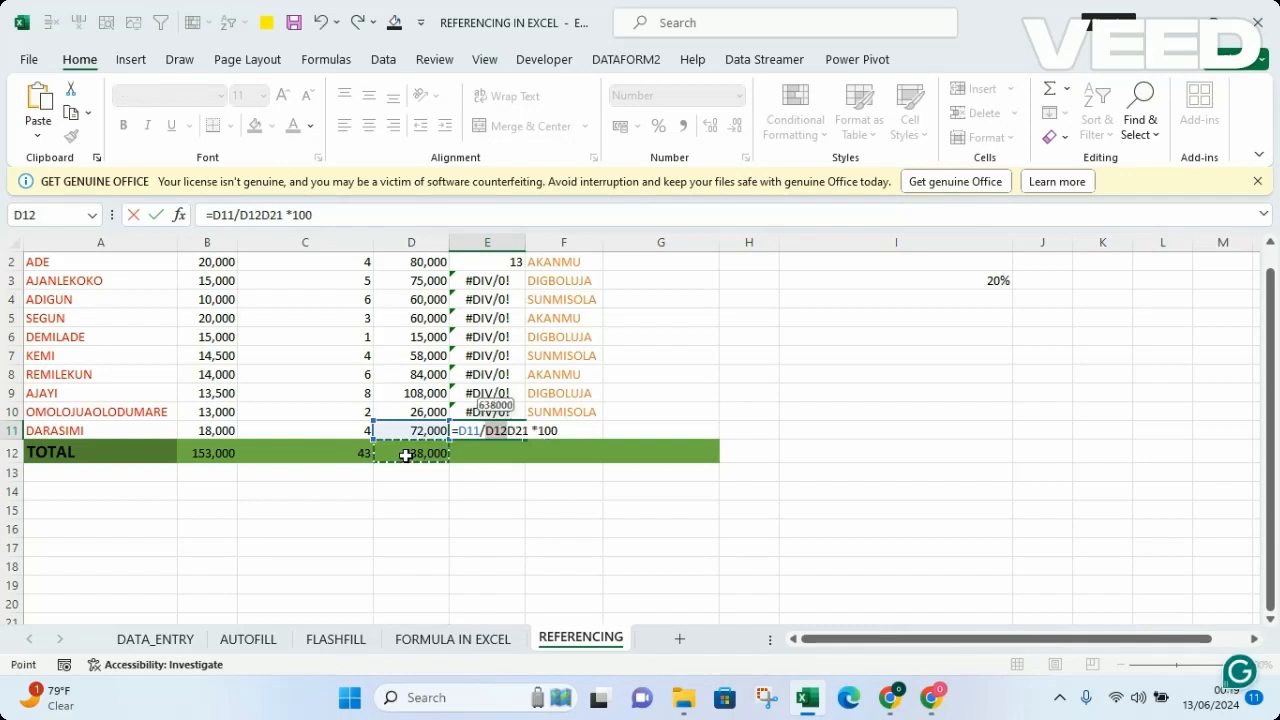
pyautogui.press('Escape')
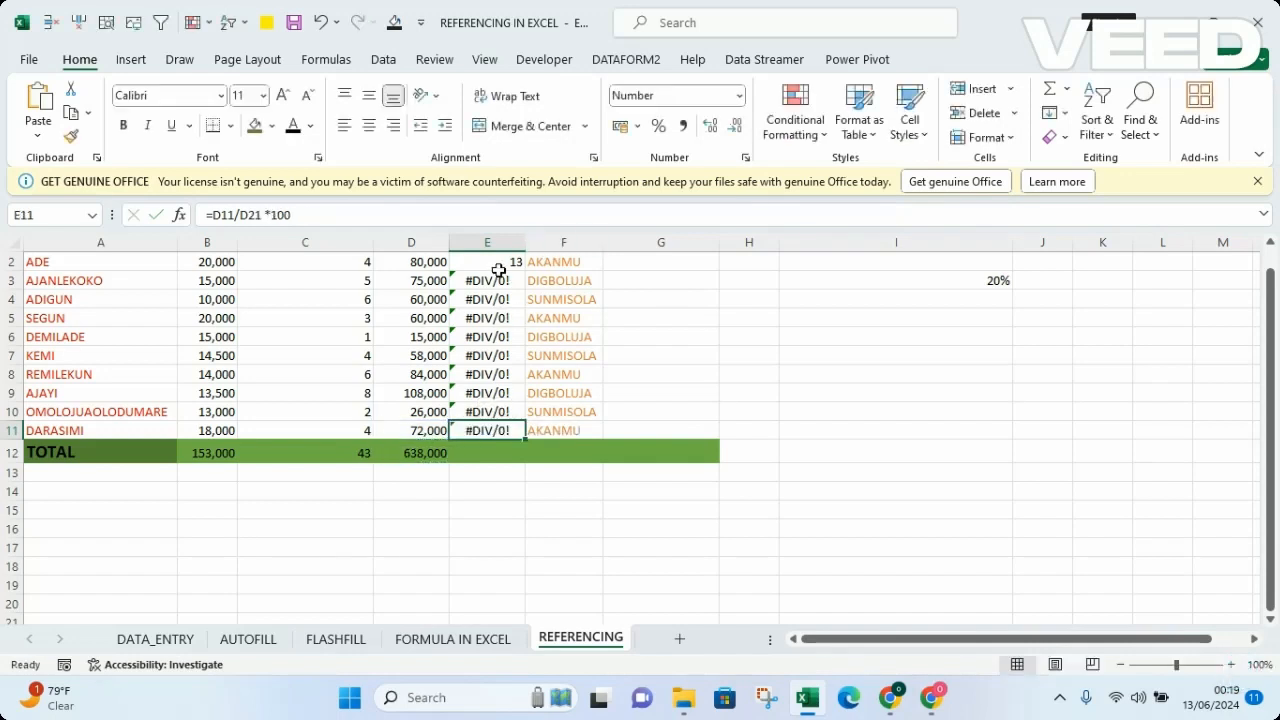
# Step: Make the D12 reference absolute in E2 as =D2/$D$12 *100 and fill the formula down through E11
pyautogui.click(494, 264)
pyautogui.doubleClick(494, 264)
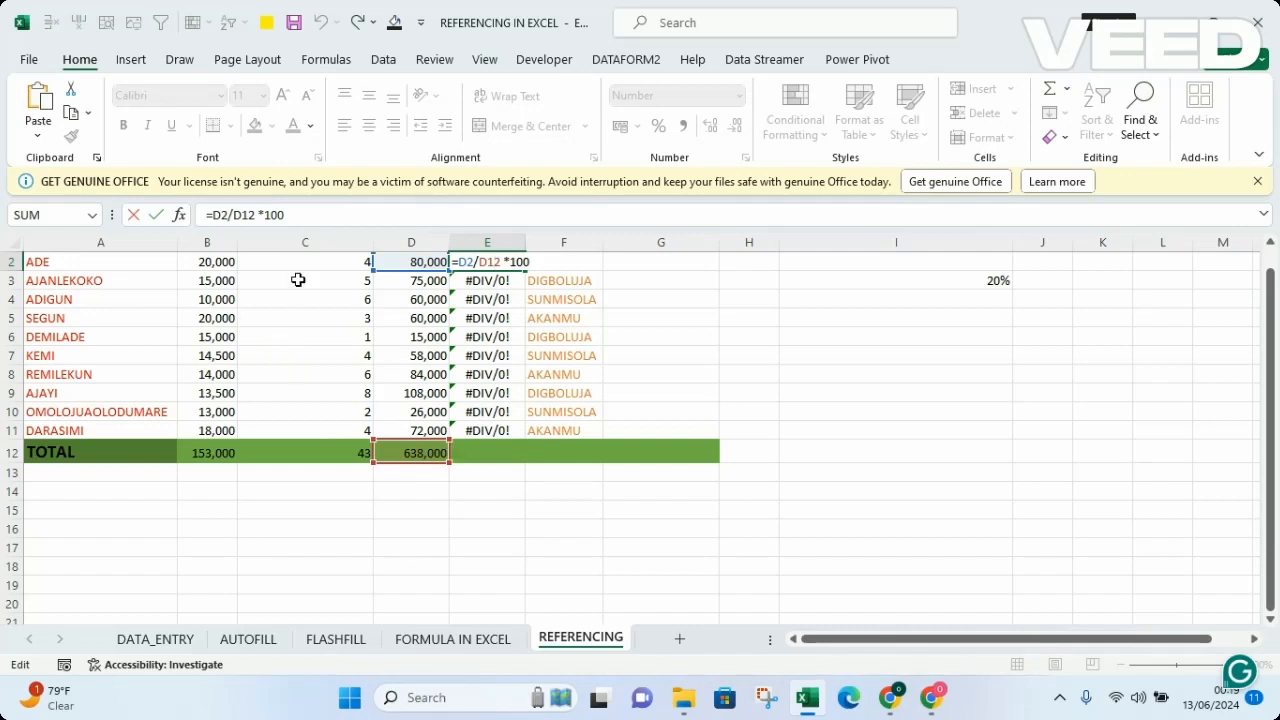
pyautogui.click(240, 214)
pyautogui.write('$')
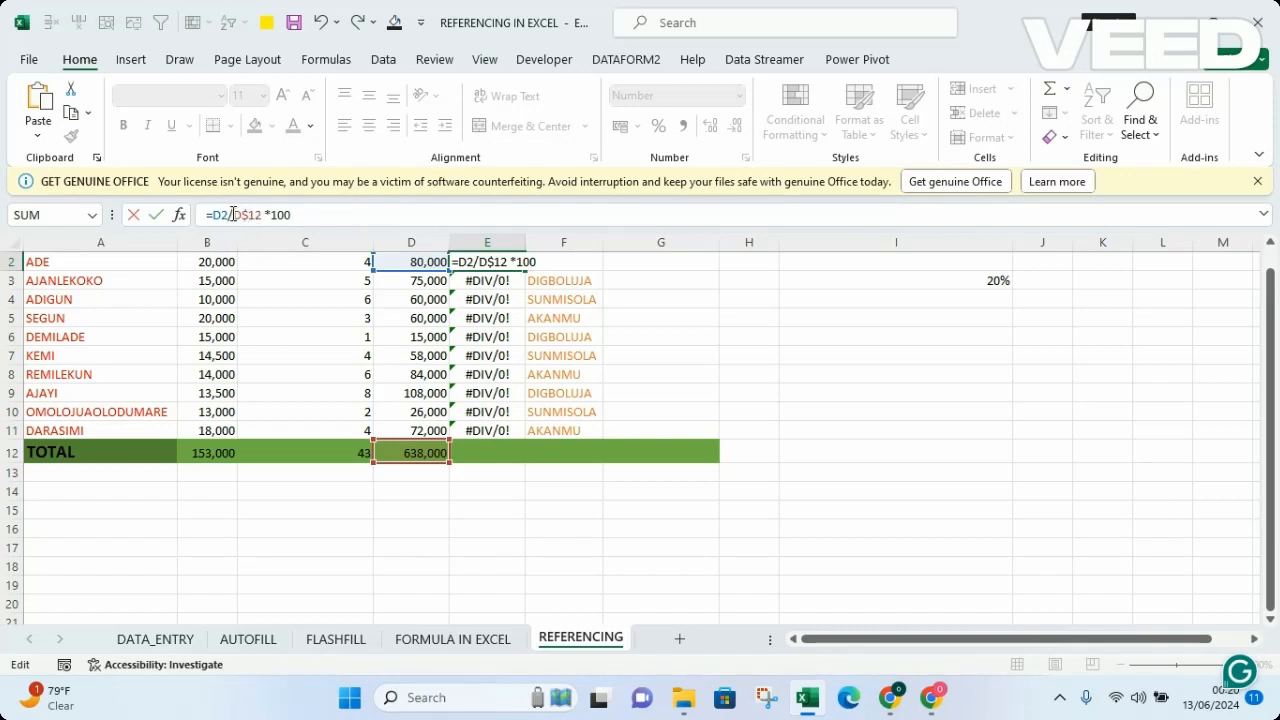
pyautogui.write('$')
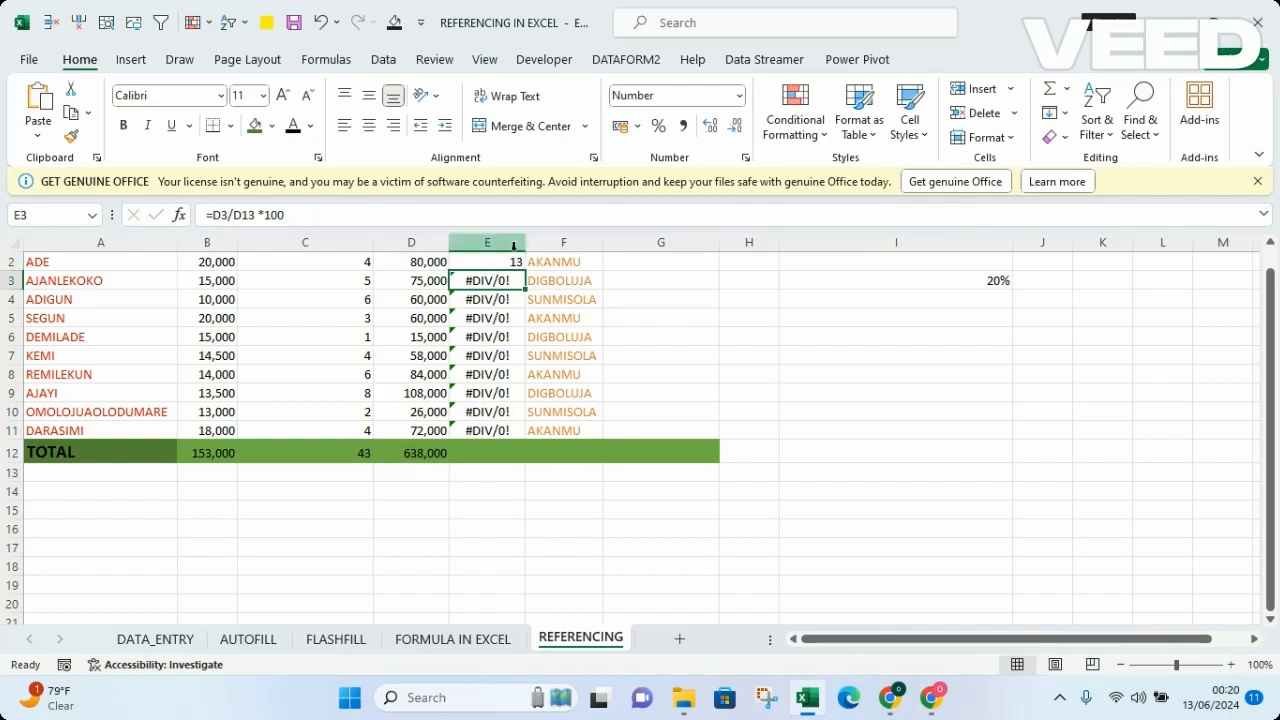
pyautogui.click(496, 262)
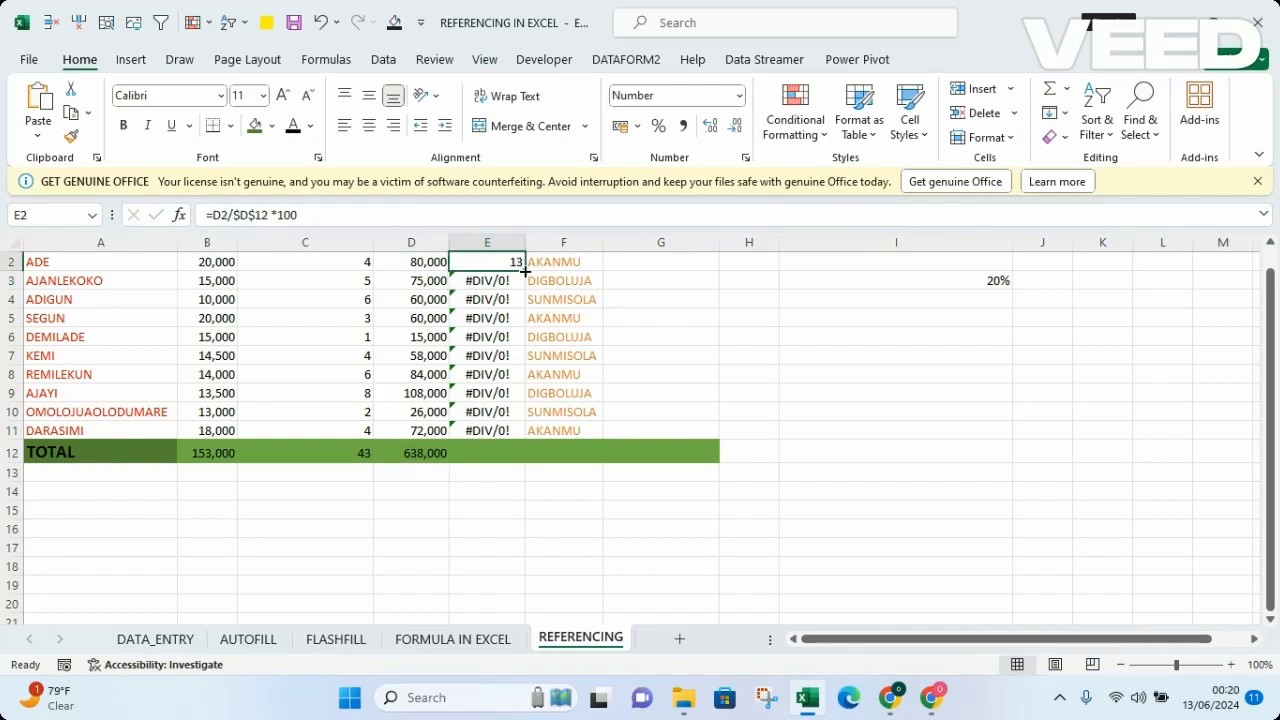
pyautogui.moveTo(524, 270); pyautogui.dragTo(522, 434)
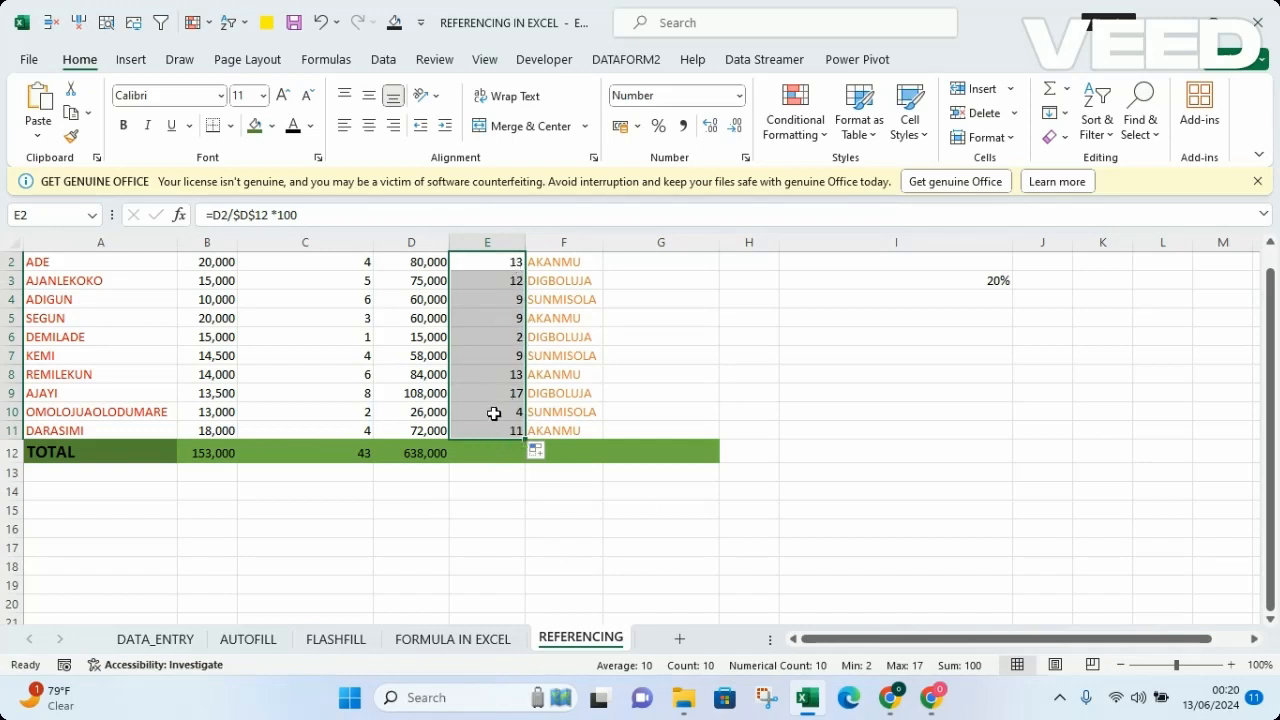
# Step: Copy the total formula from D12 across into E12 to sum the percentage column
pyautogui.click(480, 453)
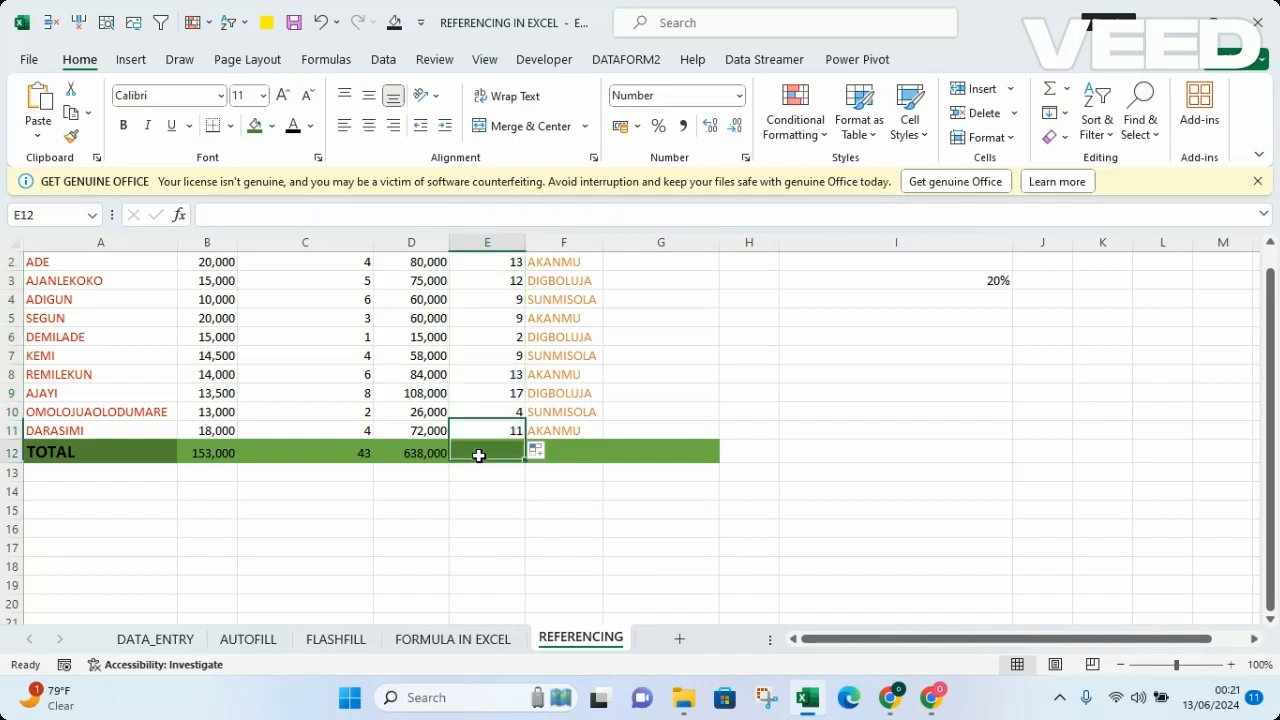
pyautogui.click(414, 453)
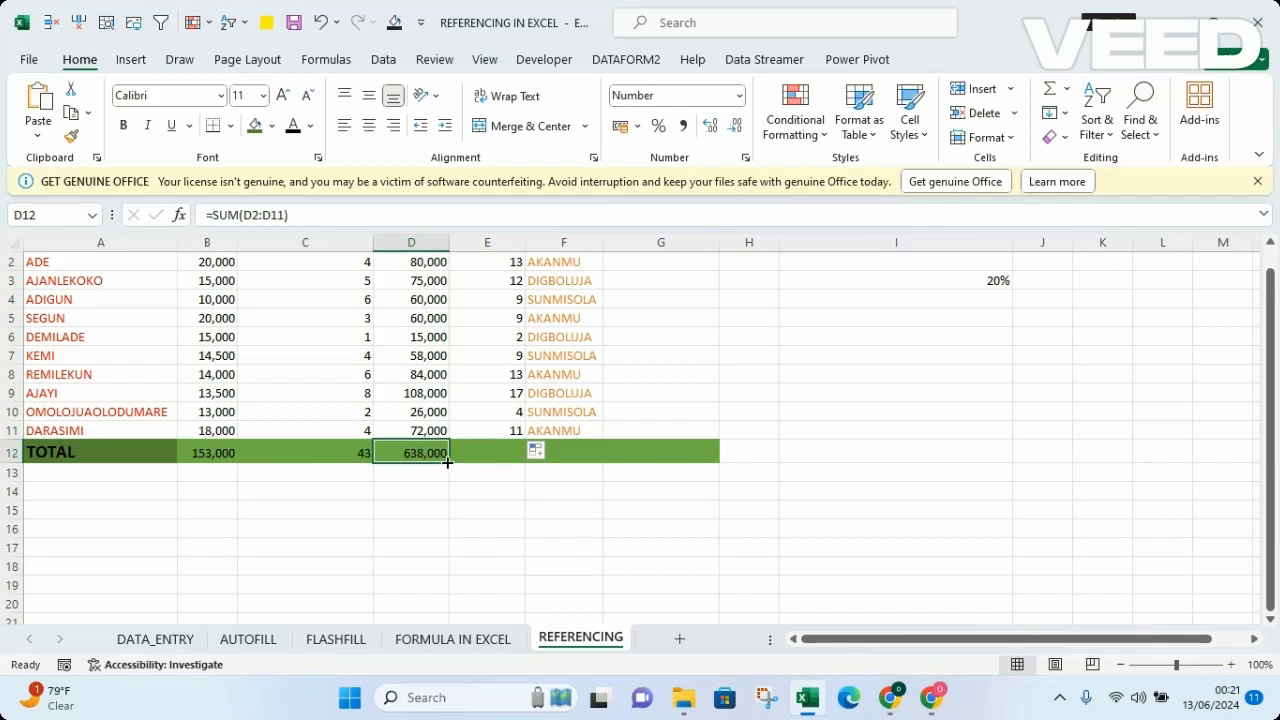
pyautogui.moveTo(447, 462); pyautogui.dragTo(505, 464)
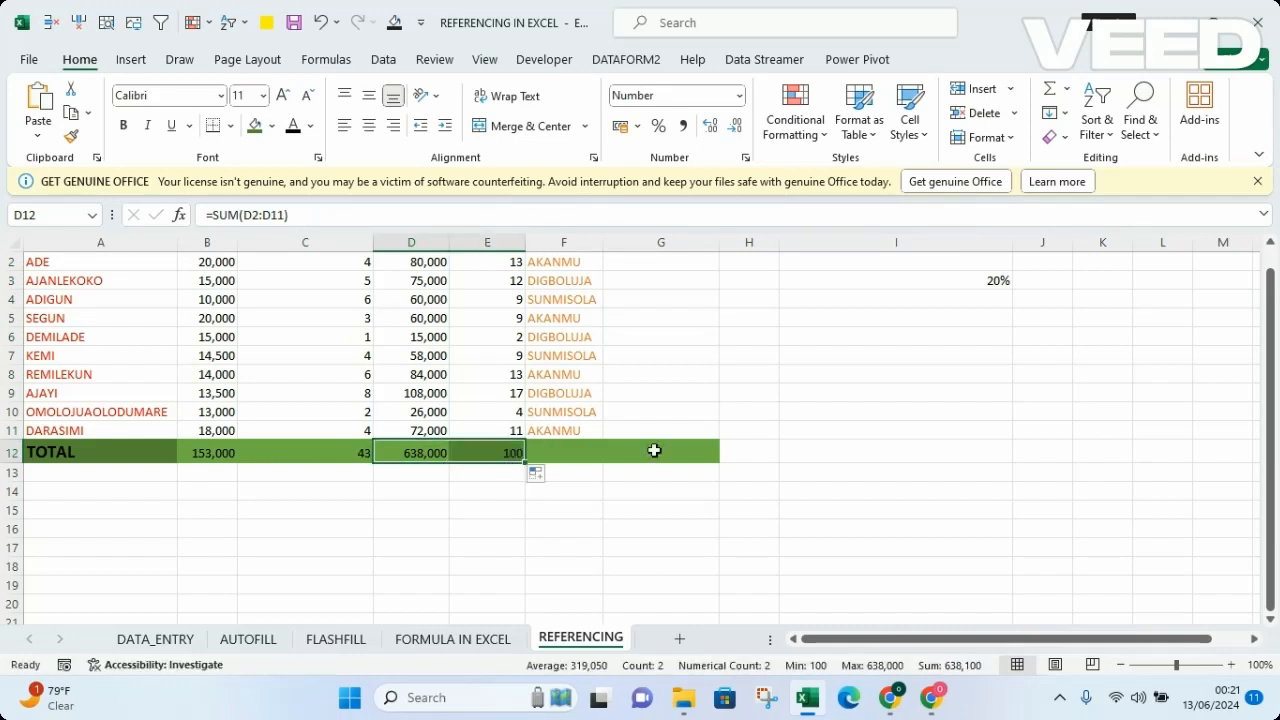
pyautogui.click(852, 446)
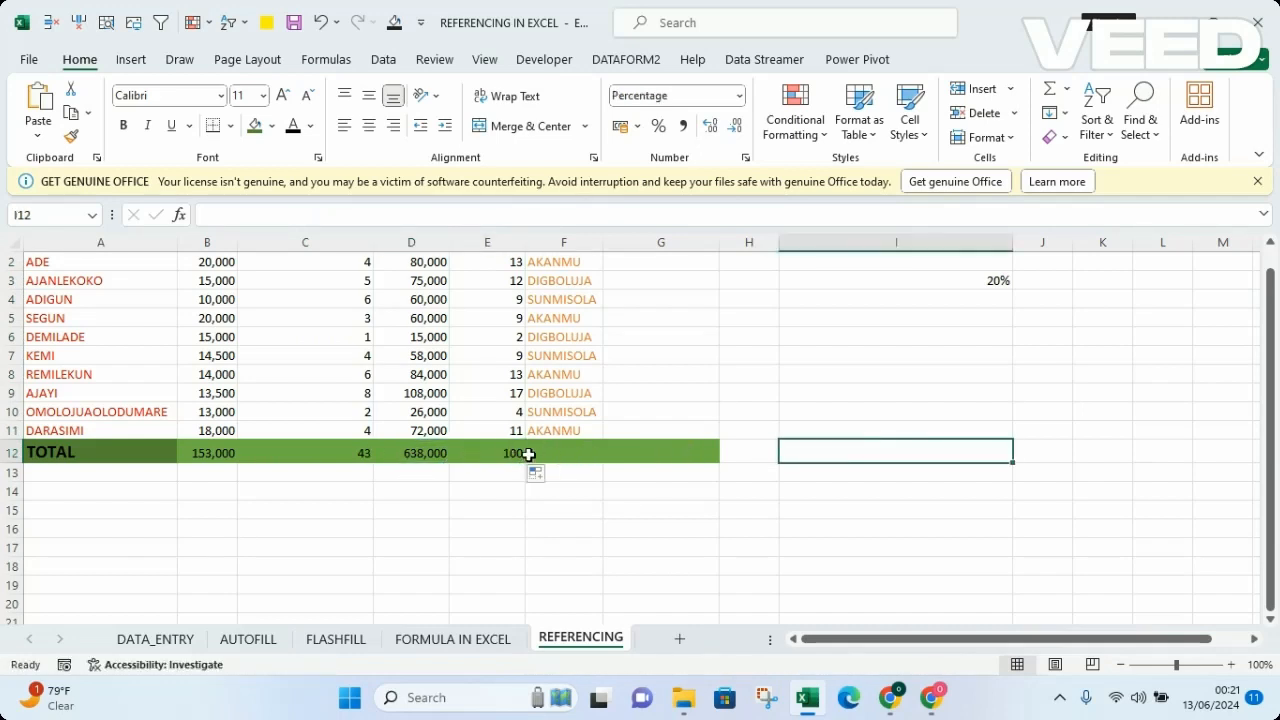
# Step: Examine the sum formula in E12 and the absolute references in the percentage formulas in E2, E3 and E4
pyautogui.click(509, 453)
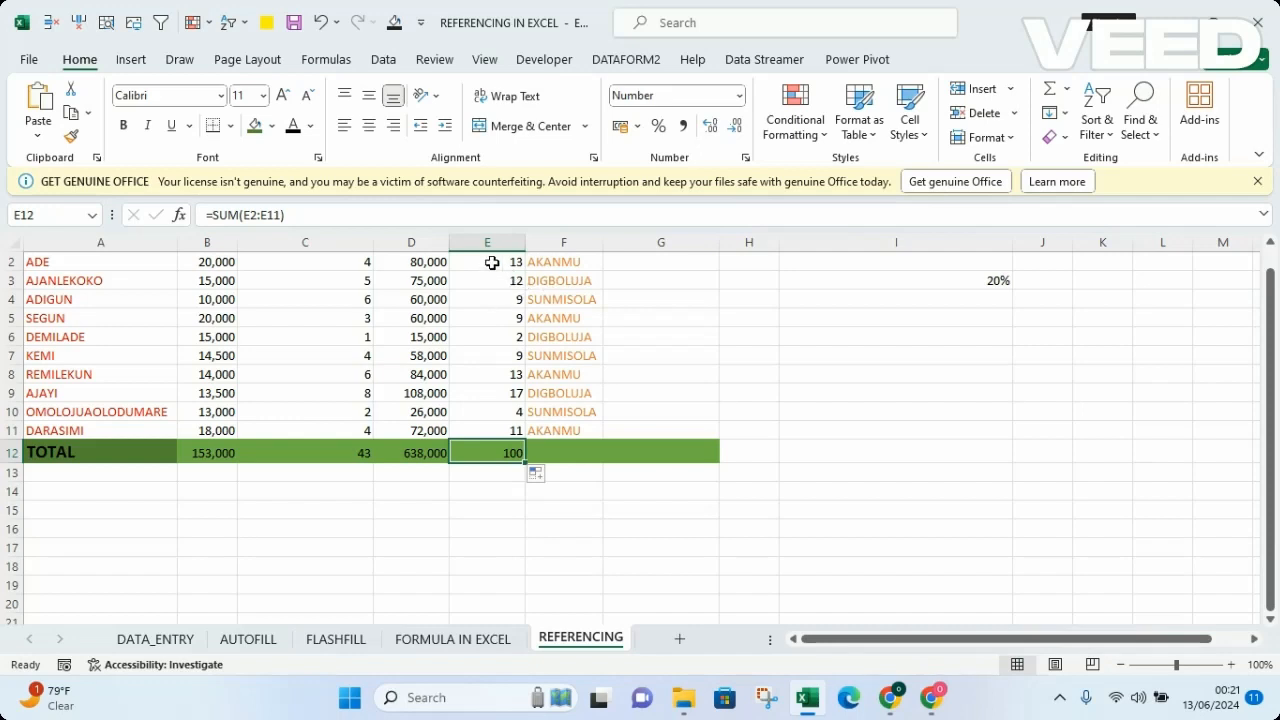
pyautogui.doubleClick(492, 262)
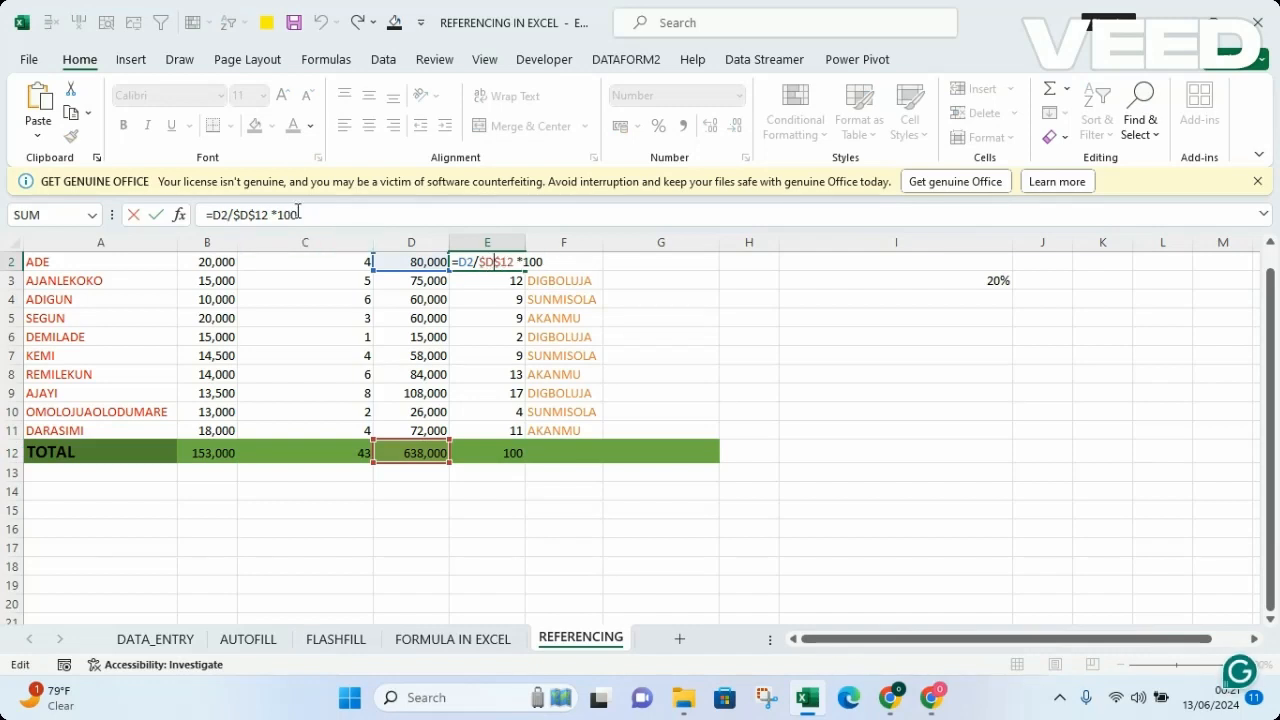
pyautogui.doubleClick(487, 280)
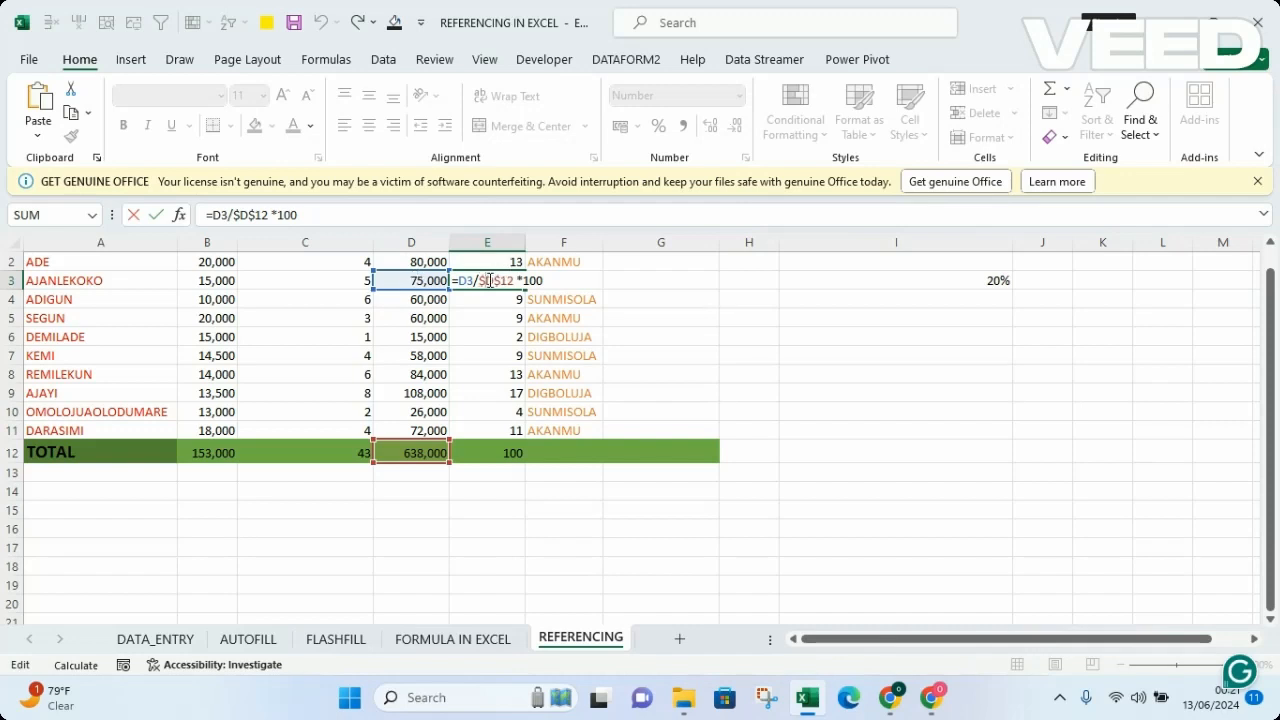
pyautogui.click(423, 301)
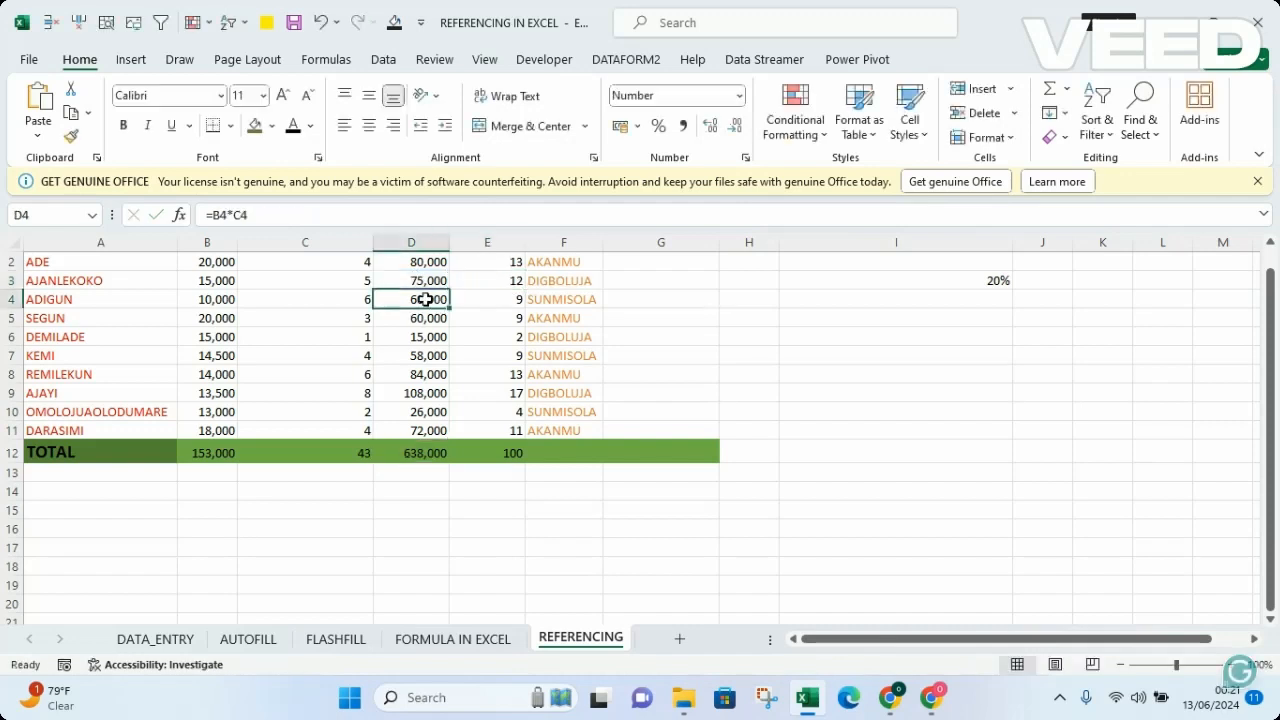
pyautogui.click(498, 300)
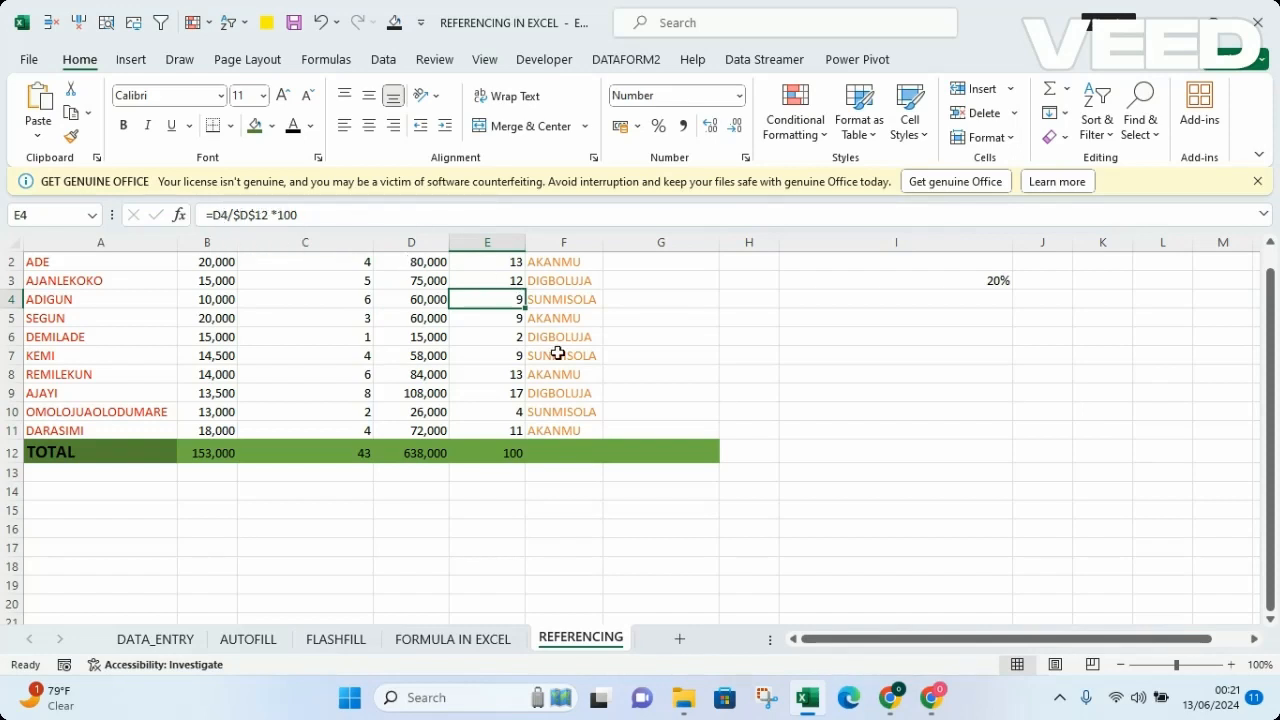
pyautogui.click(776, 342)
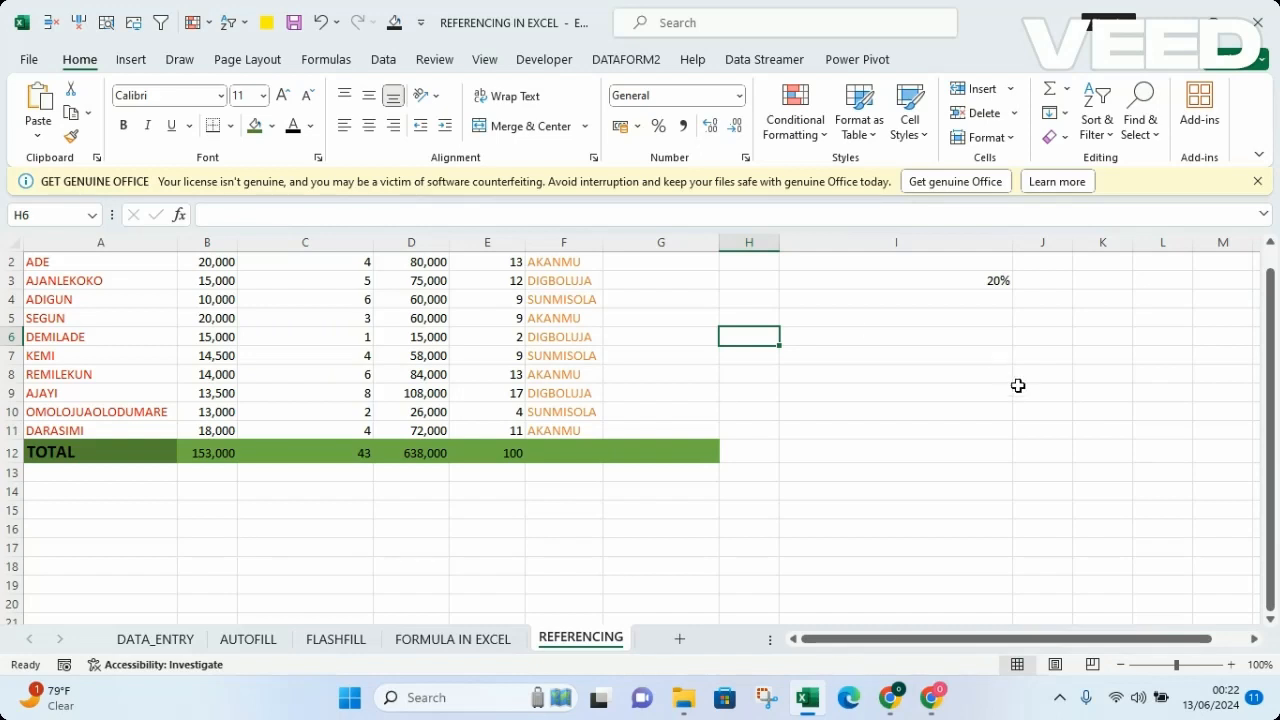
# Step: Calculate the first marketers cut in G2 with the formula =D2 *I3
pyautogui.moveTo(1272, 447); pyautogui.dragTo(1272, 430)
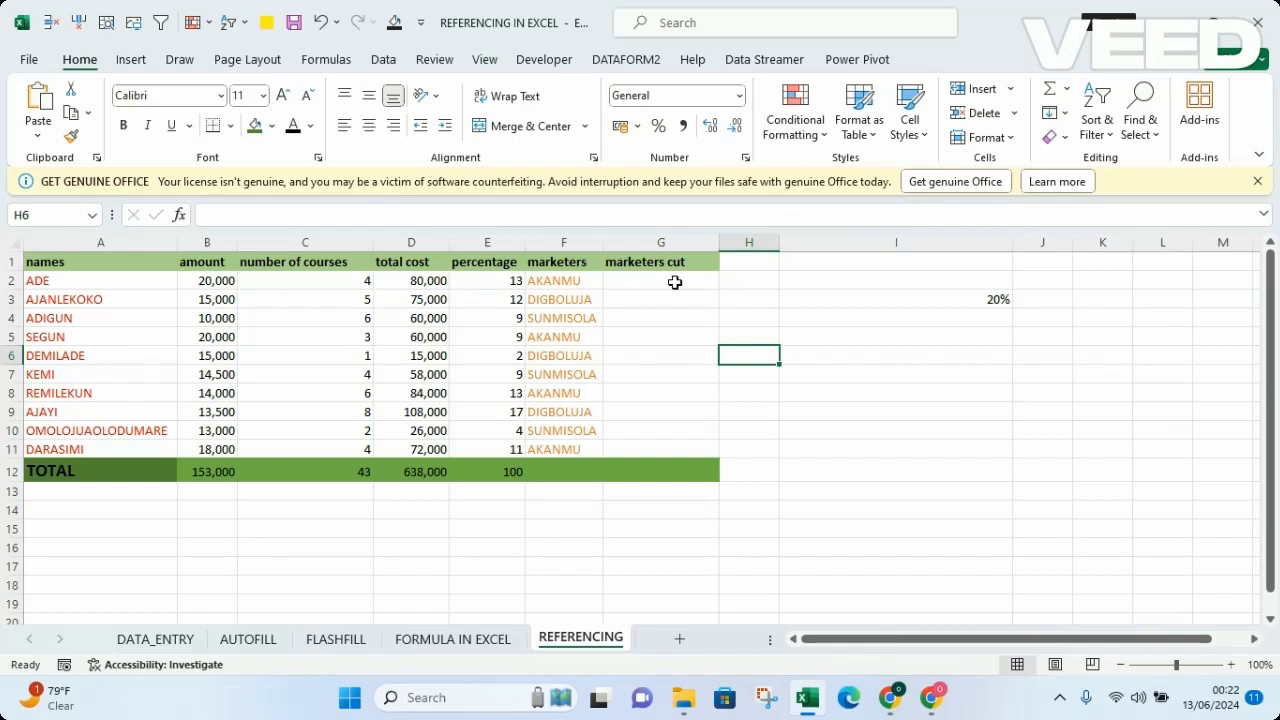
pyautogui.click(619, 282)
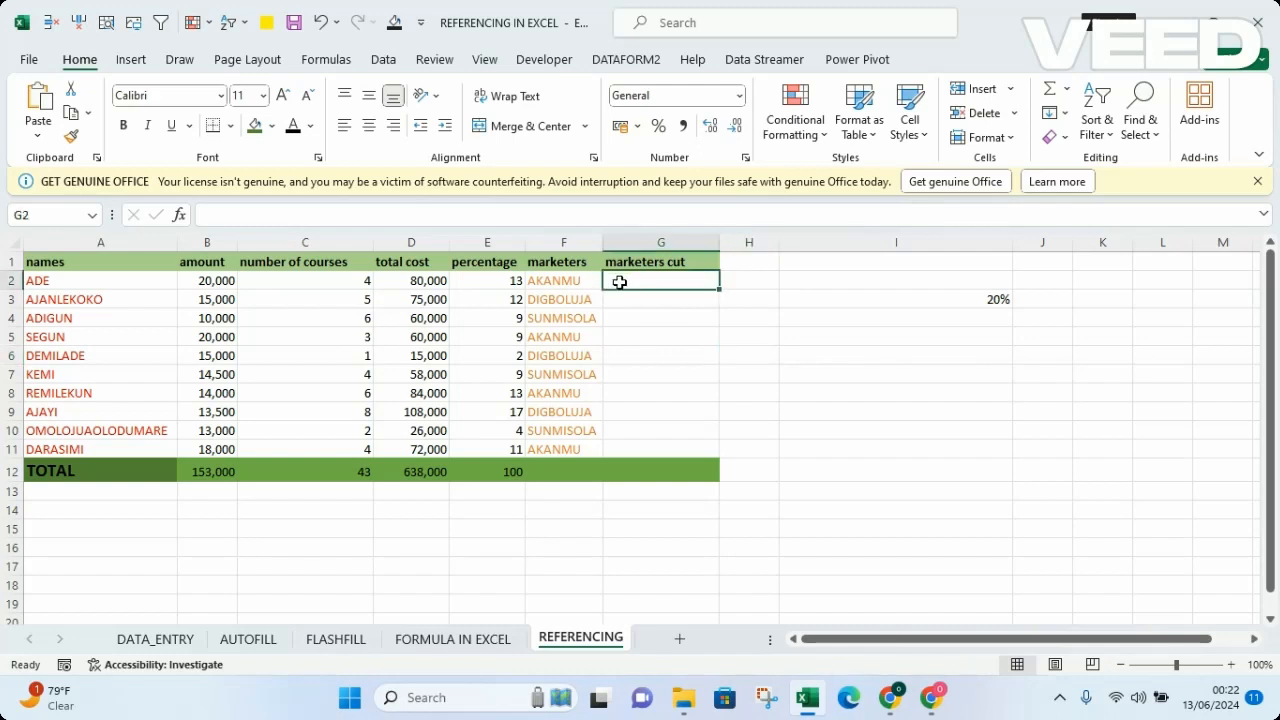
pyautogui.write('=')
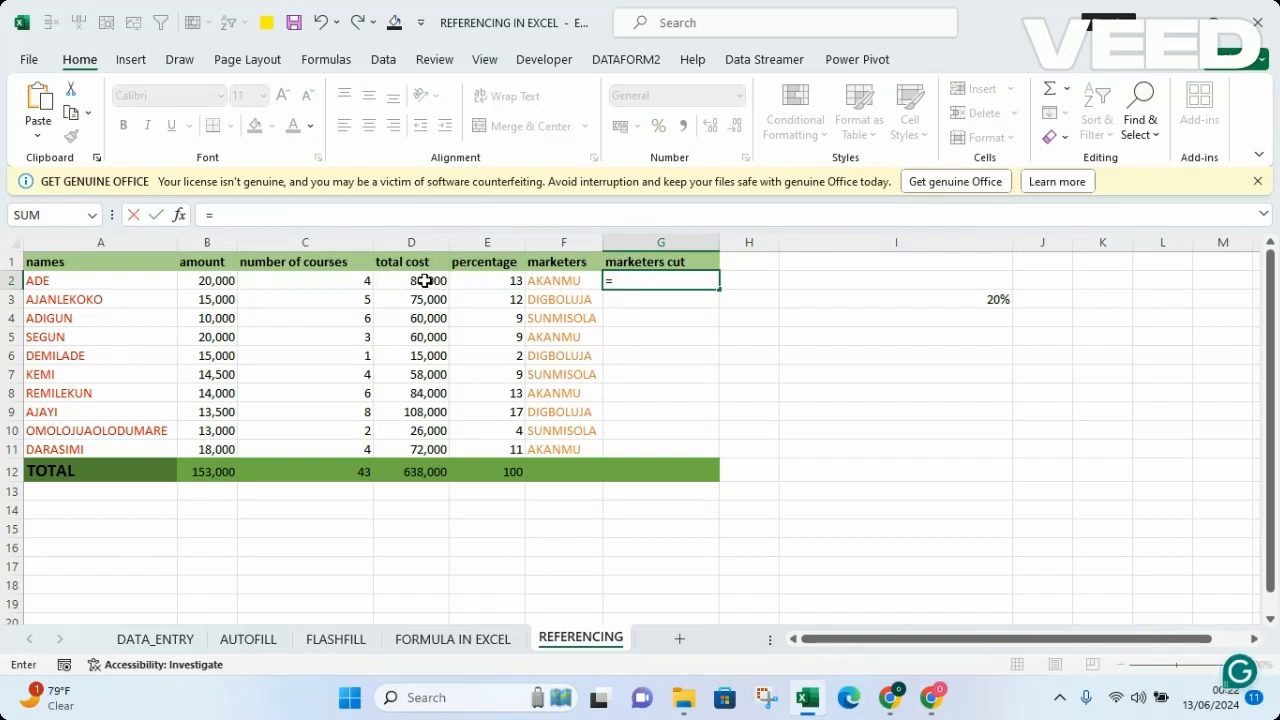
pyautogui.click(424, 281)
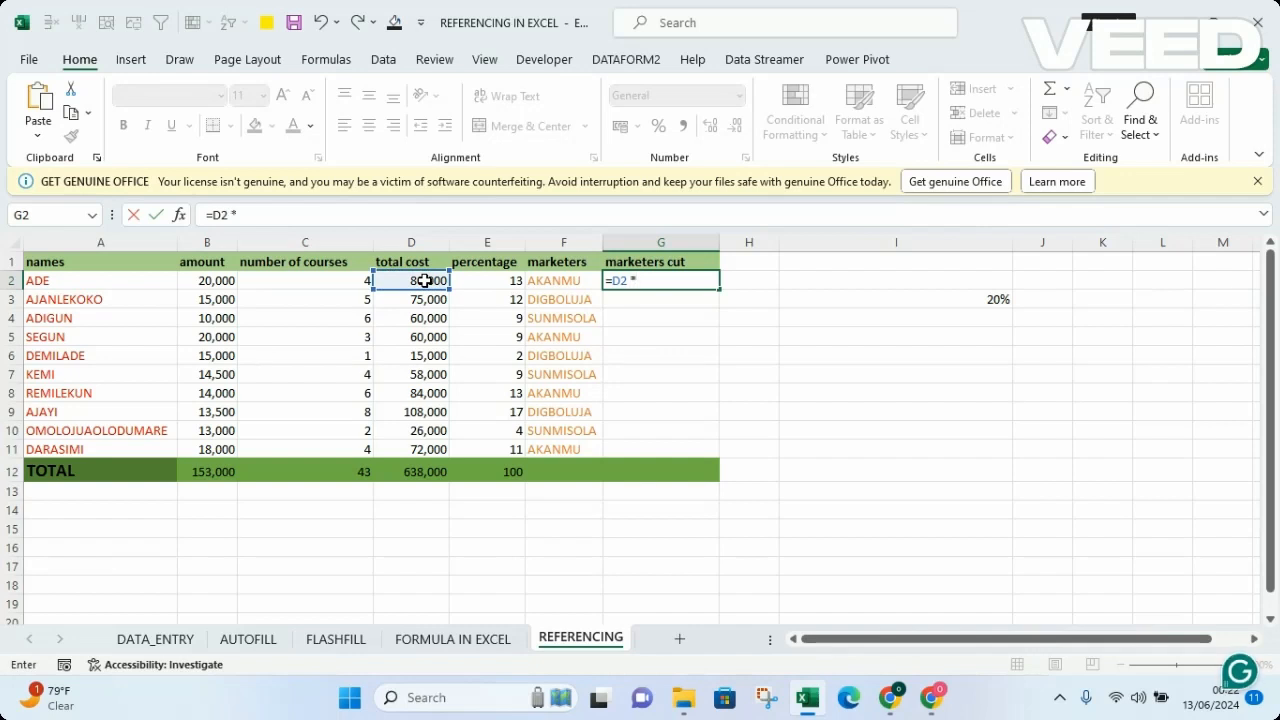
pyautogui.click(969, 304)
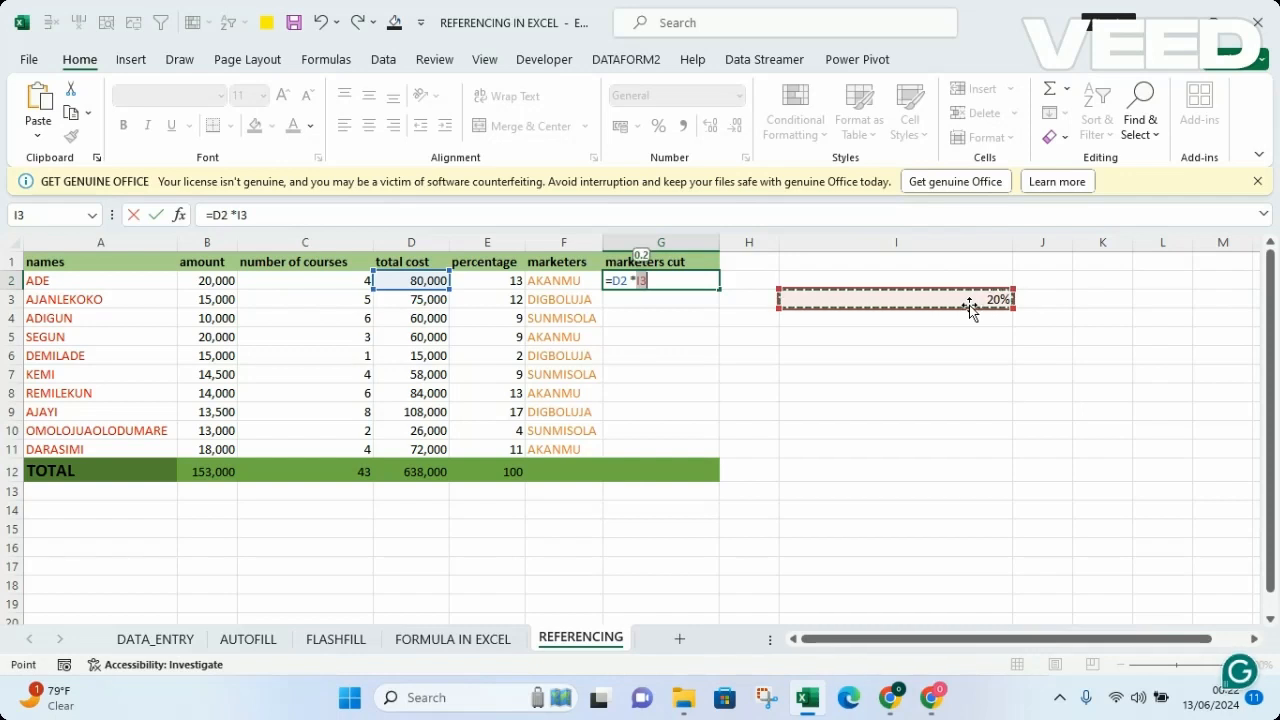
pyautogui.press('Return')
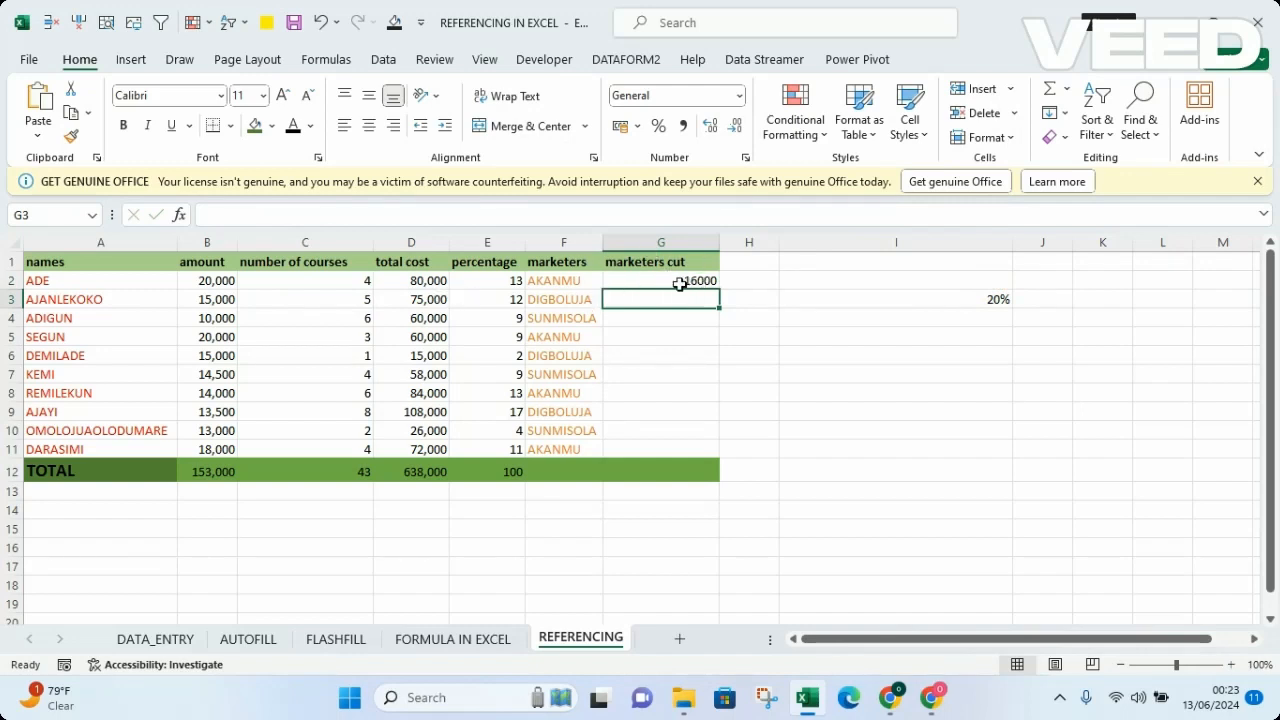
# Step: Check the references in G2 and try filling the relative marketers cut formula down through G11
pyautogui.doubleClick(700, 281)
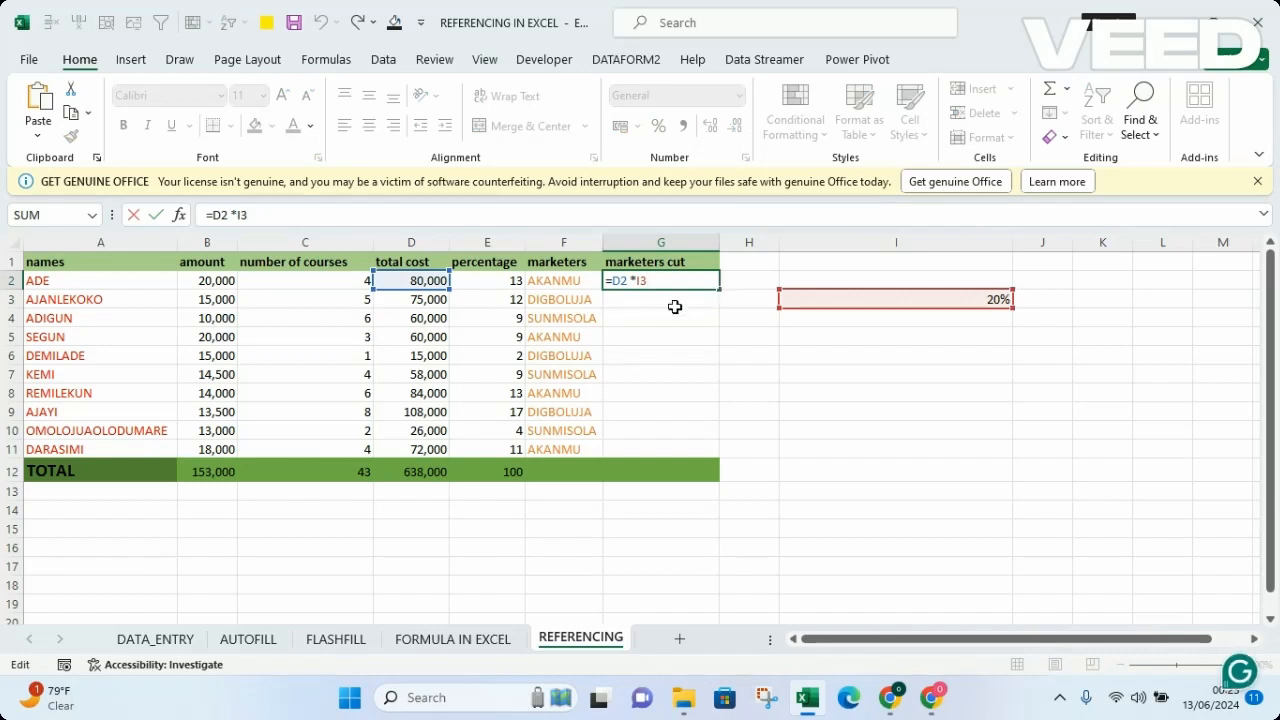
pyautogui.press('Return')
pyautogui.click(710, 280)
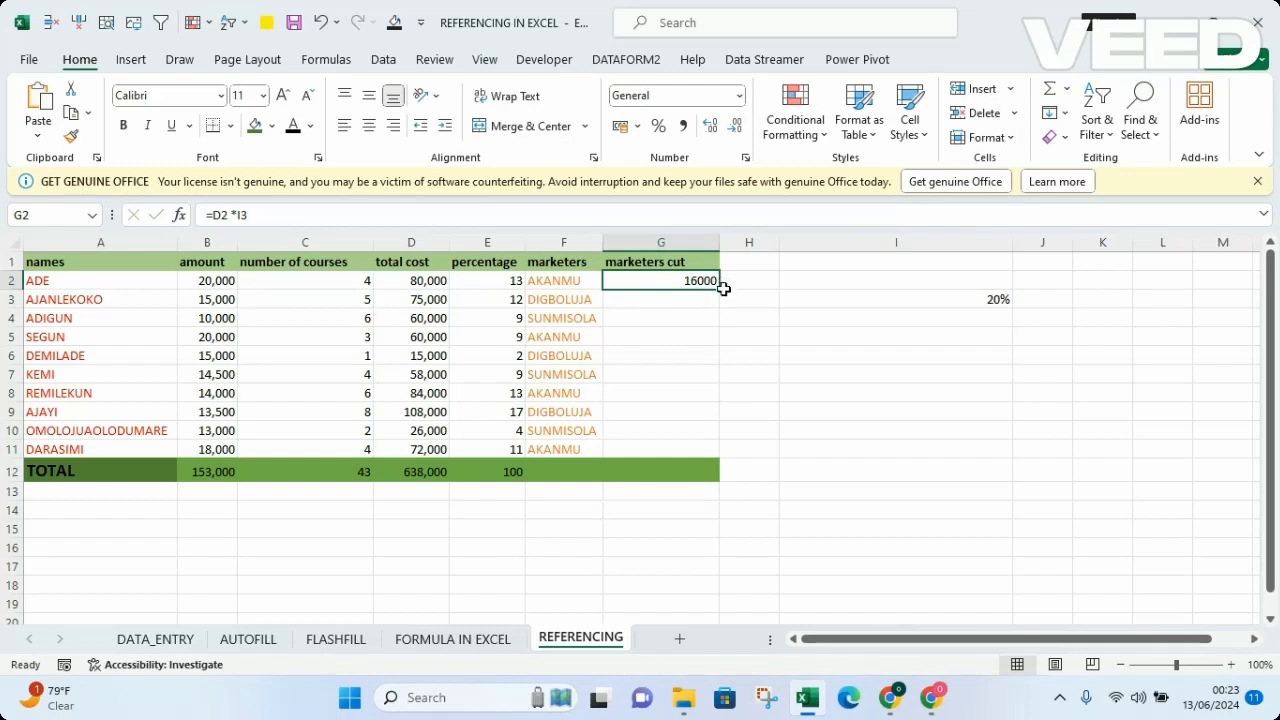
pyautogui.doubleClick(719, 289)
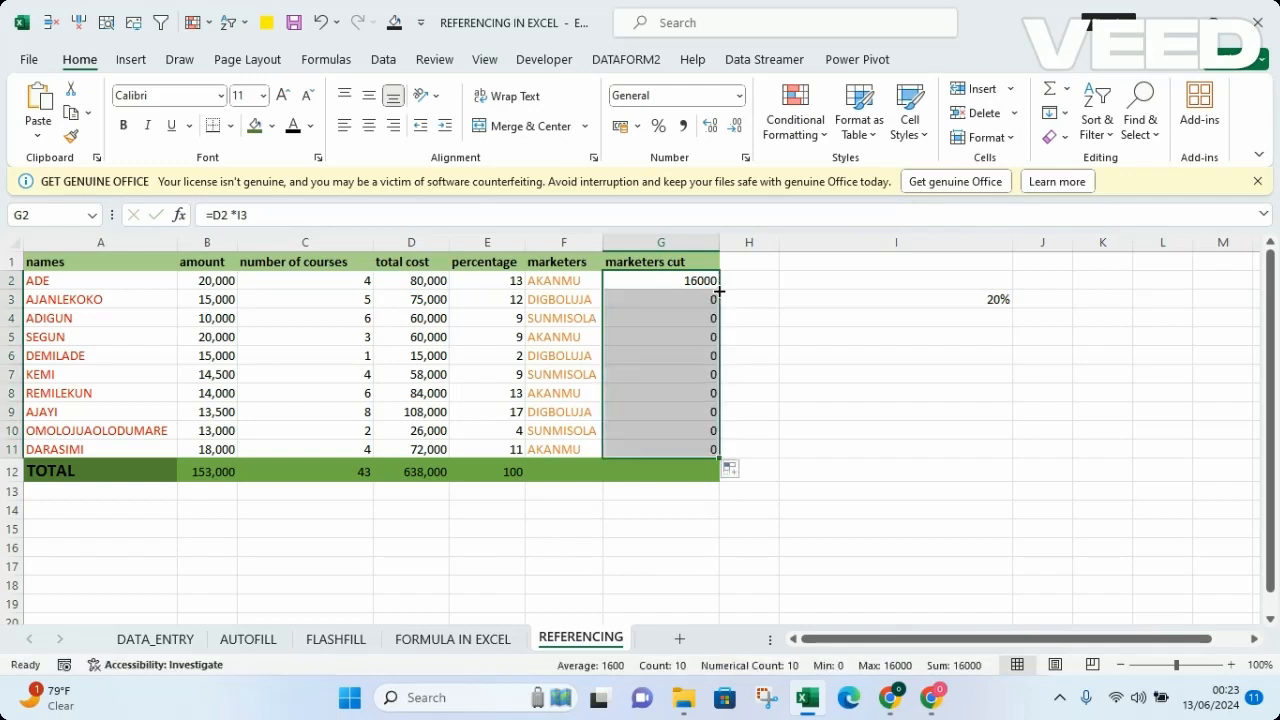
pyautogui.click(844, 400)
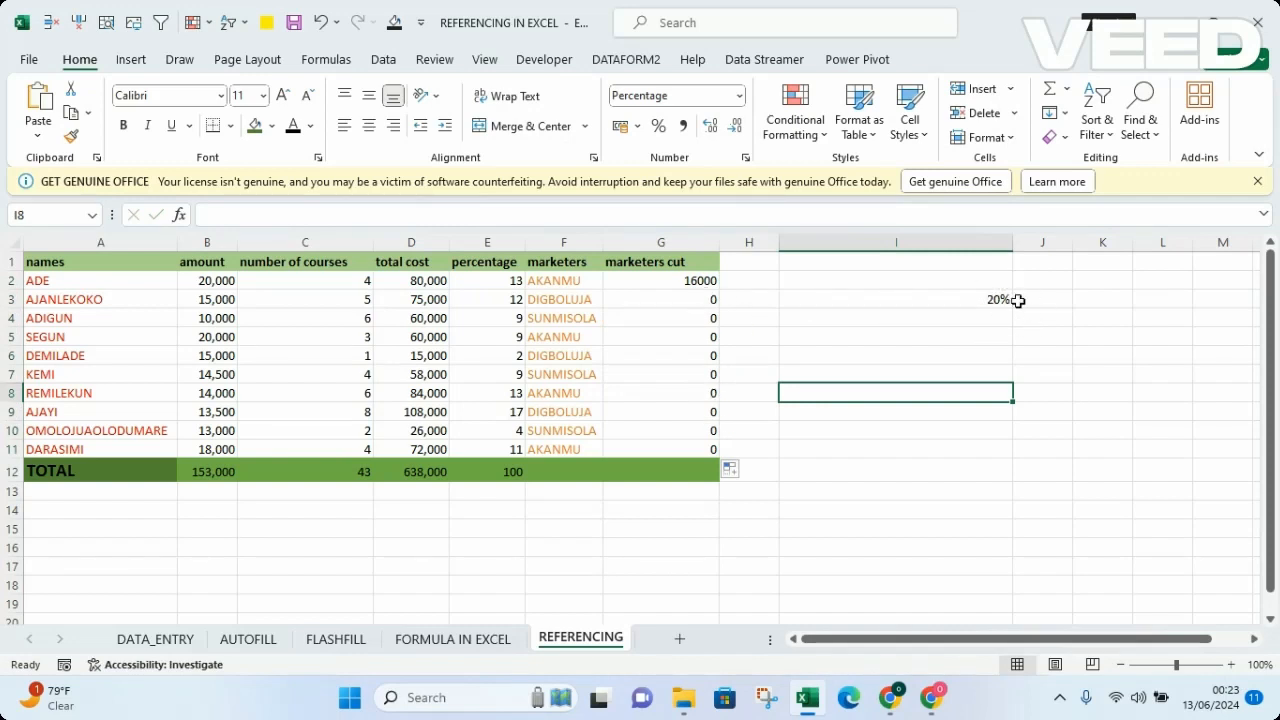
# Step: Make the I3 reference absolute in the G2 marketers cut formula so it reads =D2 *$I$3
pyautogui.doubleClick(708, 280)
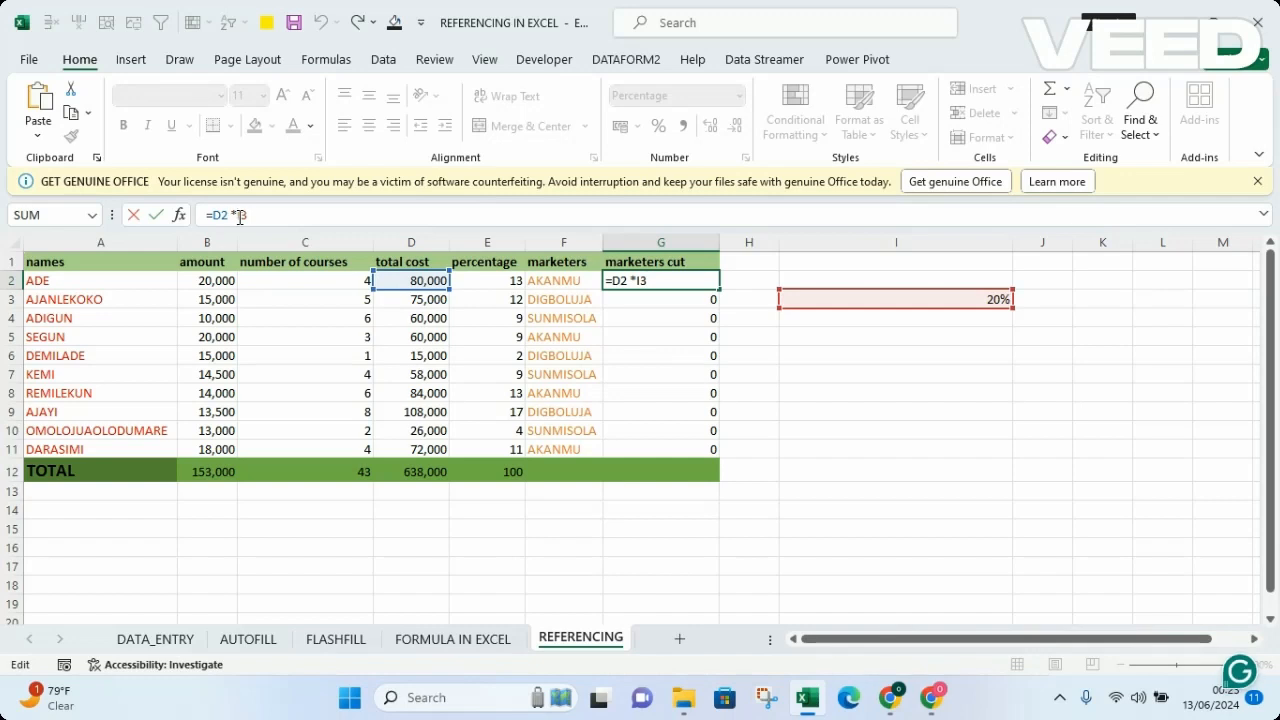
pyautogui.click(240, 215)
pyautogui.write('$')
pyautogui.click(249, 215)
pyautogui.write('$')
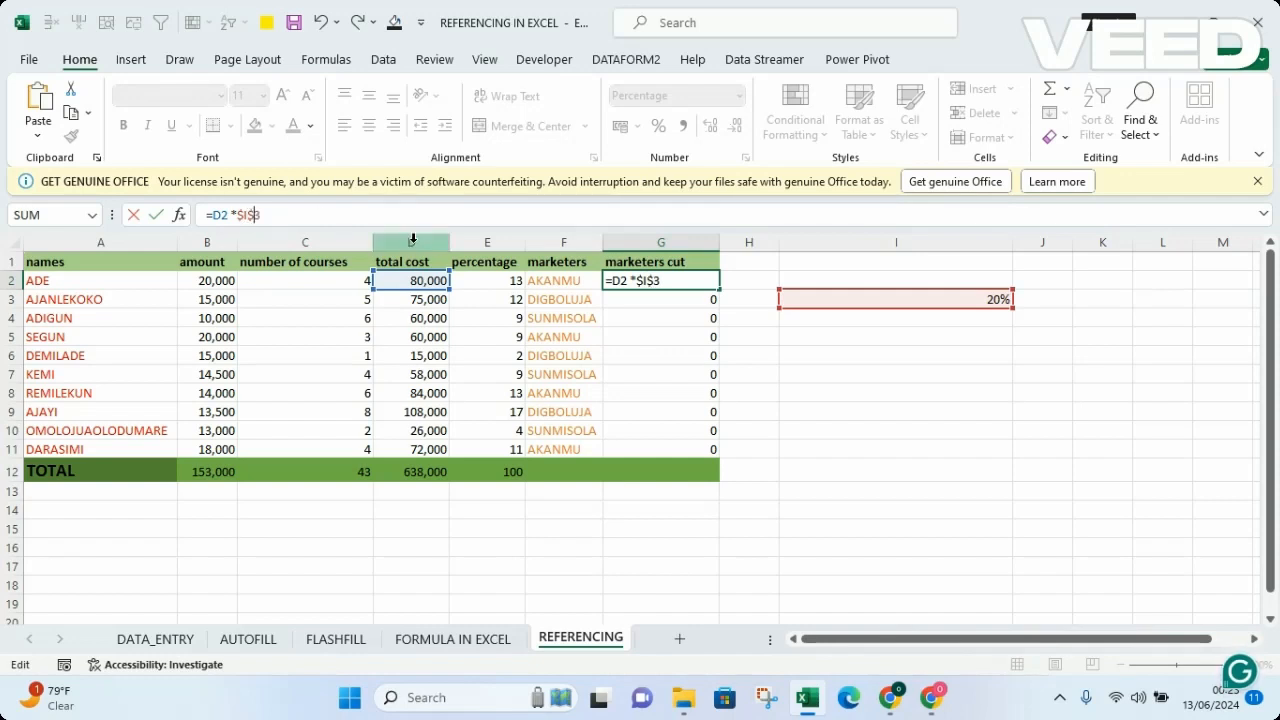
pyautogui.press('Return')
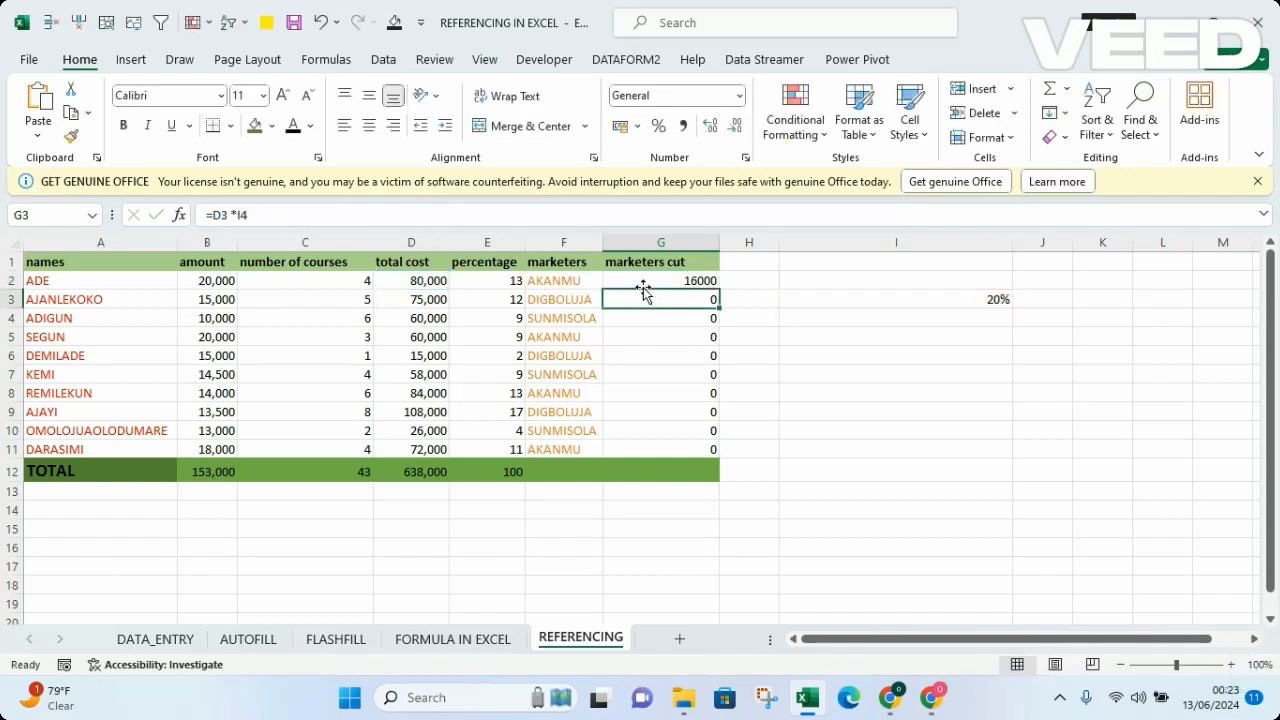
# Step: Fill the marketers cut formula with its absolute reference from G2 down through G11
pyautogui.click(643, 277)
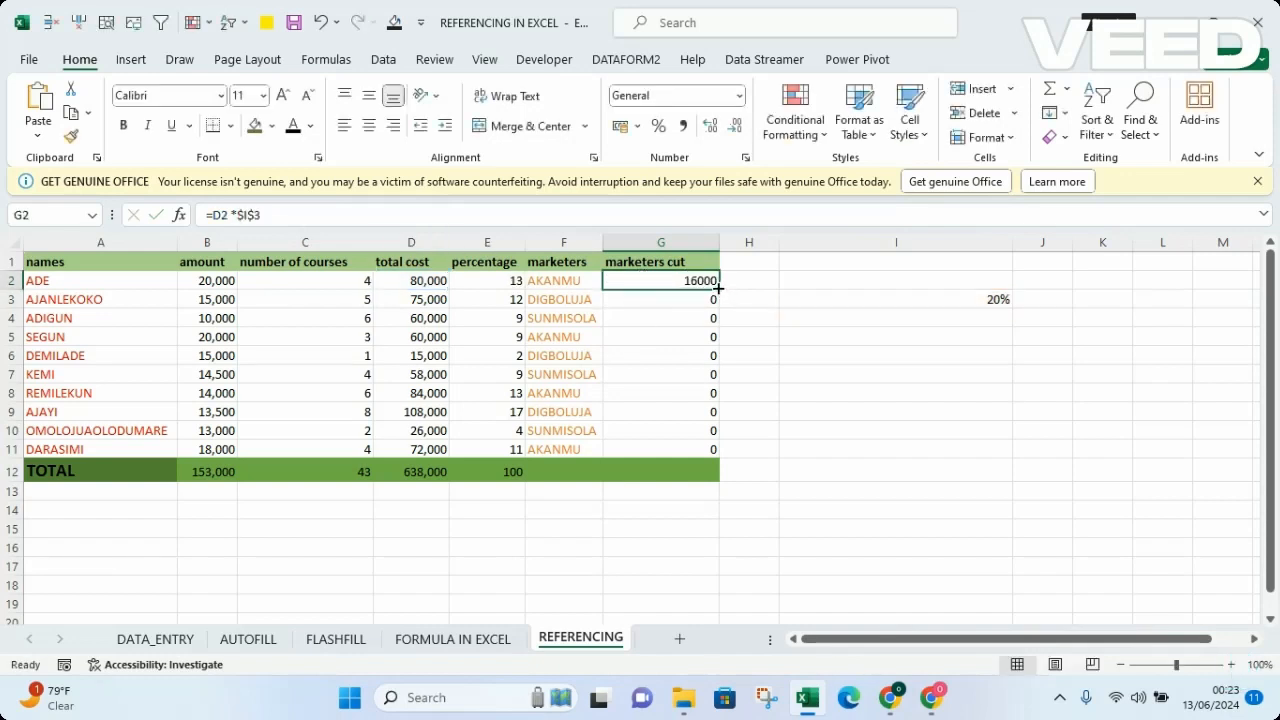
pyautogui.doubleClick(718, 288)
pyautogui.click(854, 426)
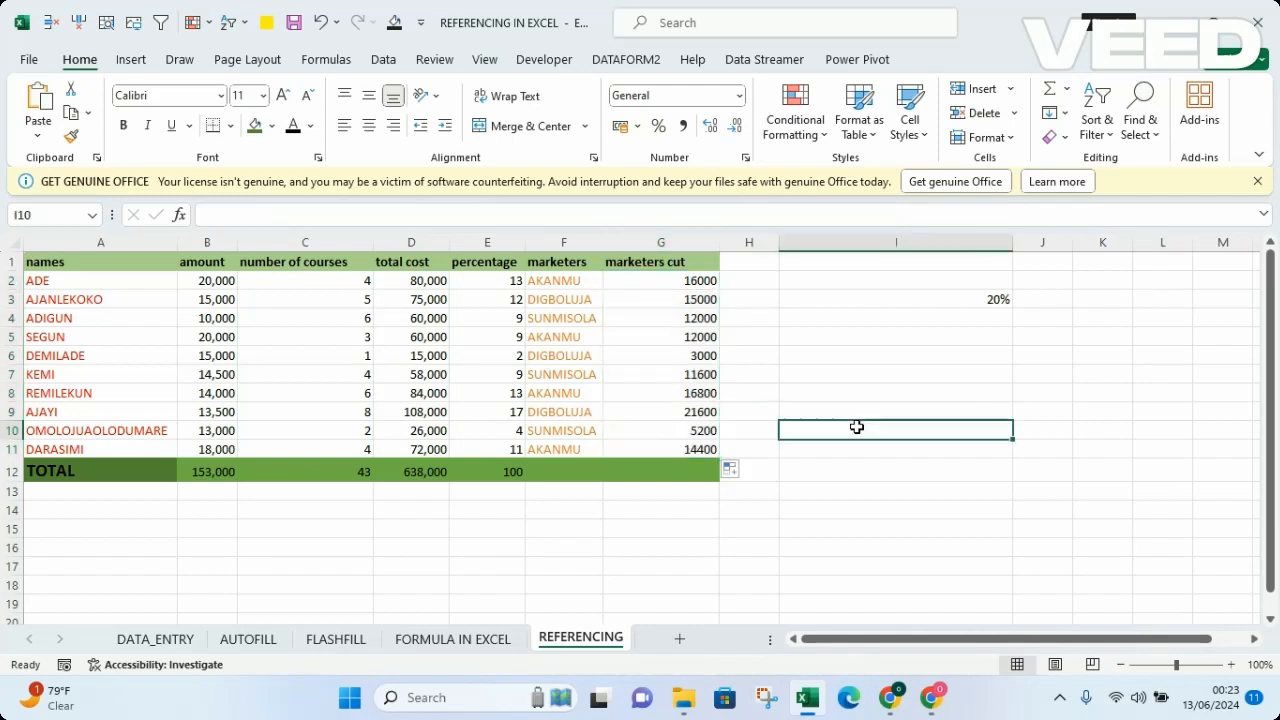
# Step: Total the marketers cut column in G12 with a SUM formula over the range G2:G11
pyautogui.click(672, 465)
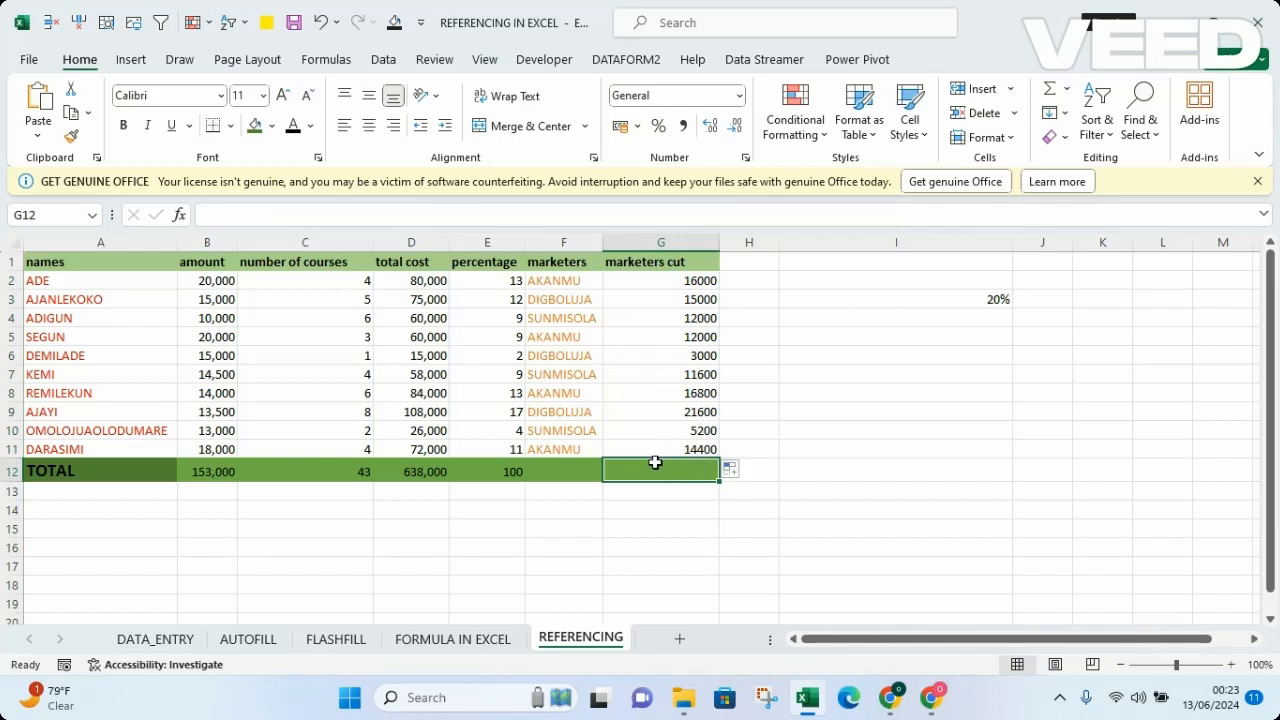
pyautogui.write('=')
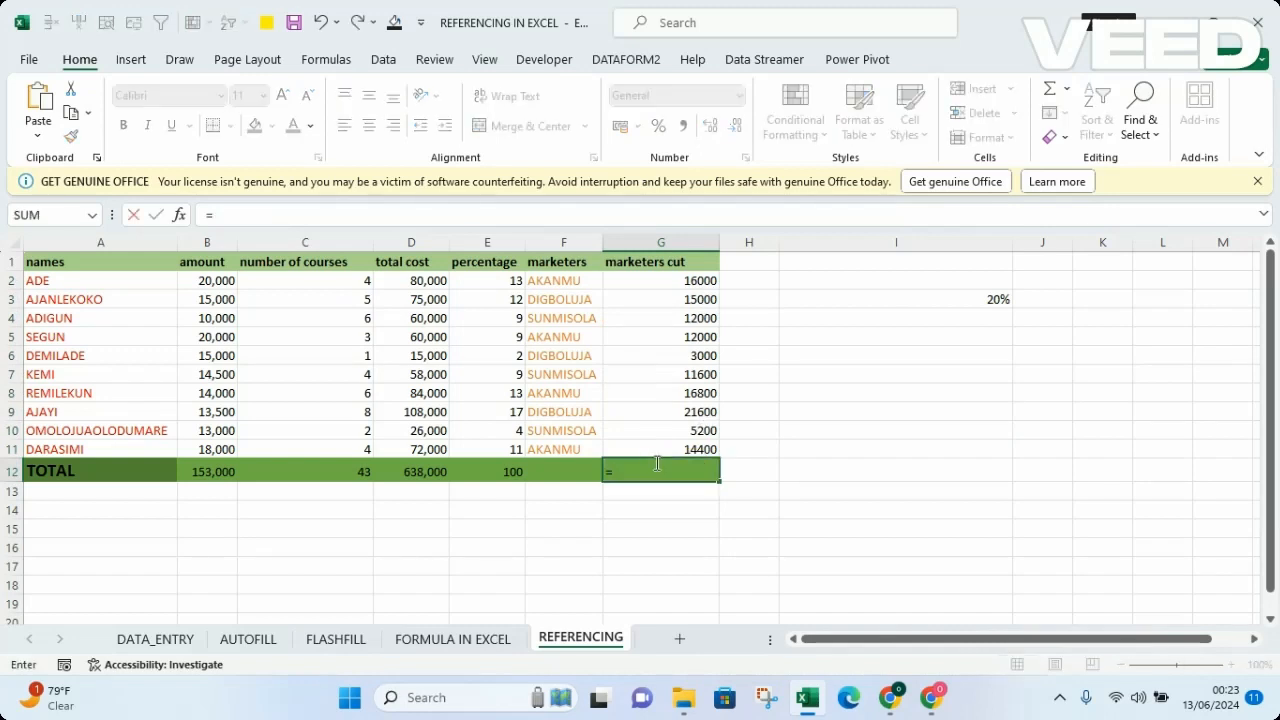
pyautogui.write('SUM')
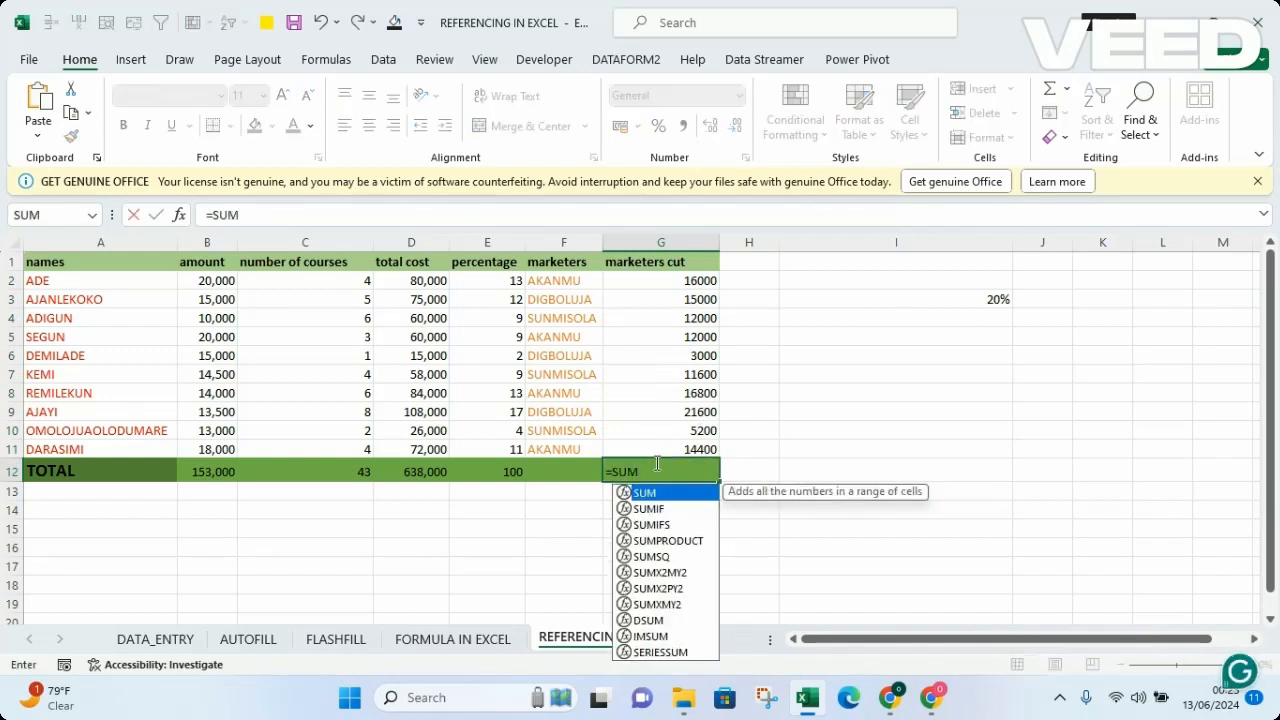
pyautogui.write('(')
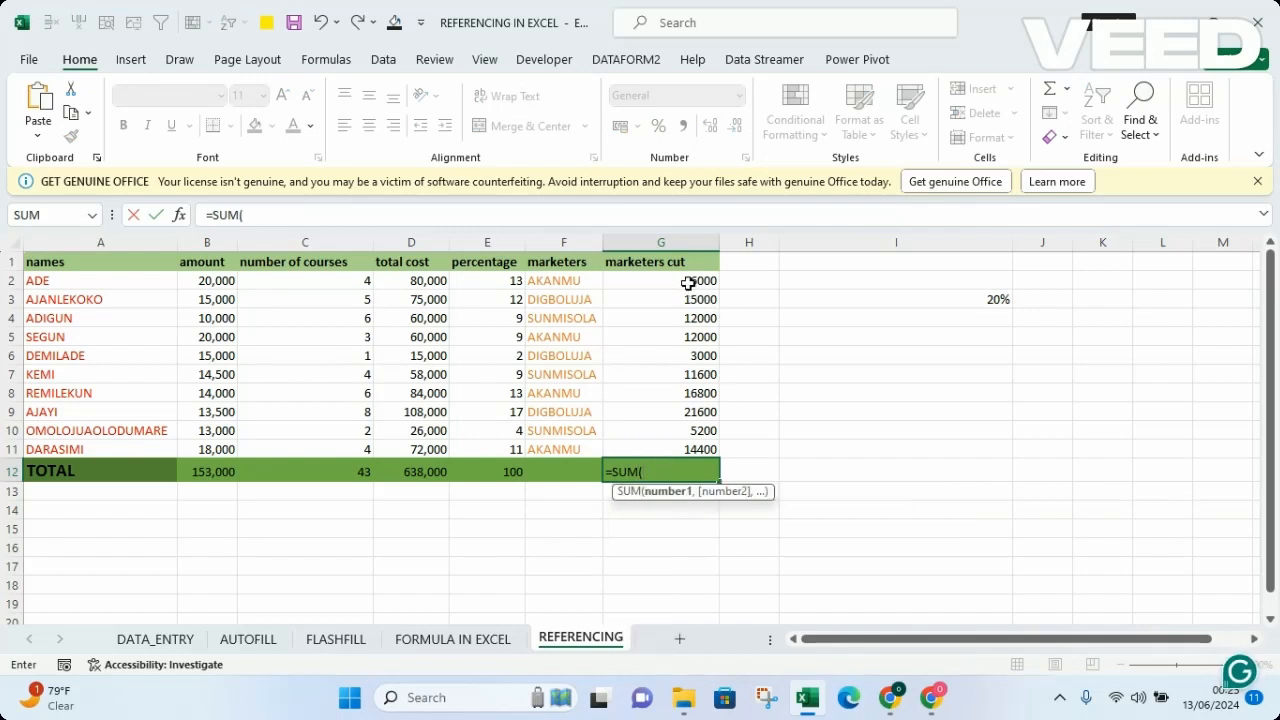
pyautogui.moveTo(688, 283); pyautogui.dragTo(708, 460)
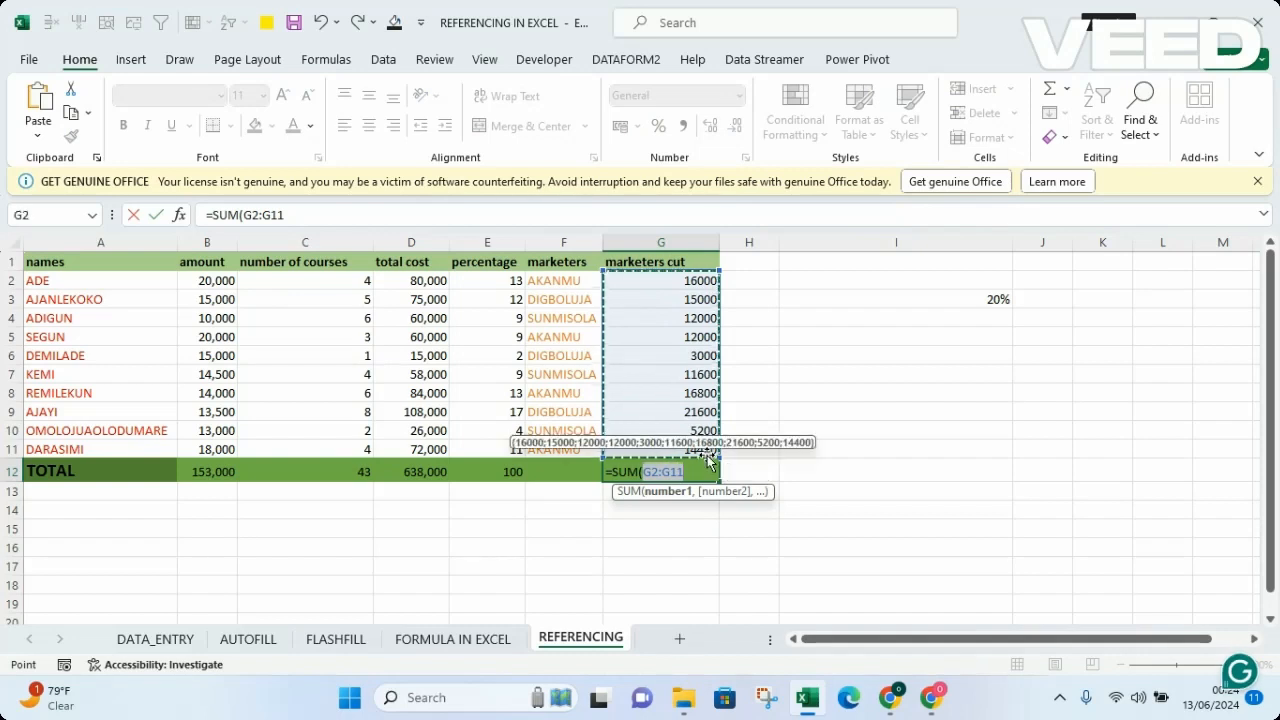
pyautogui.press('Return')
pyautogui.click(866, 474)
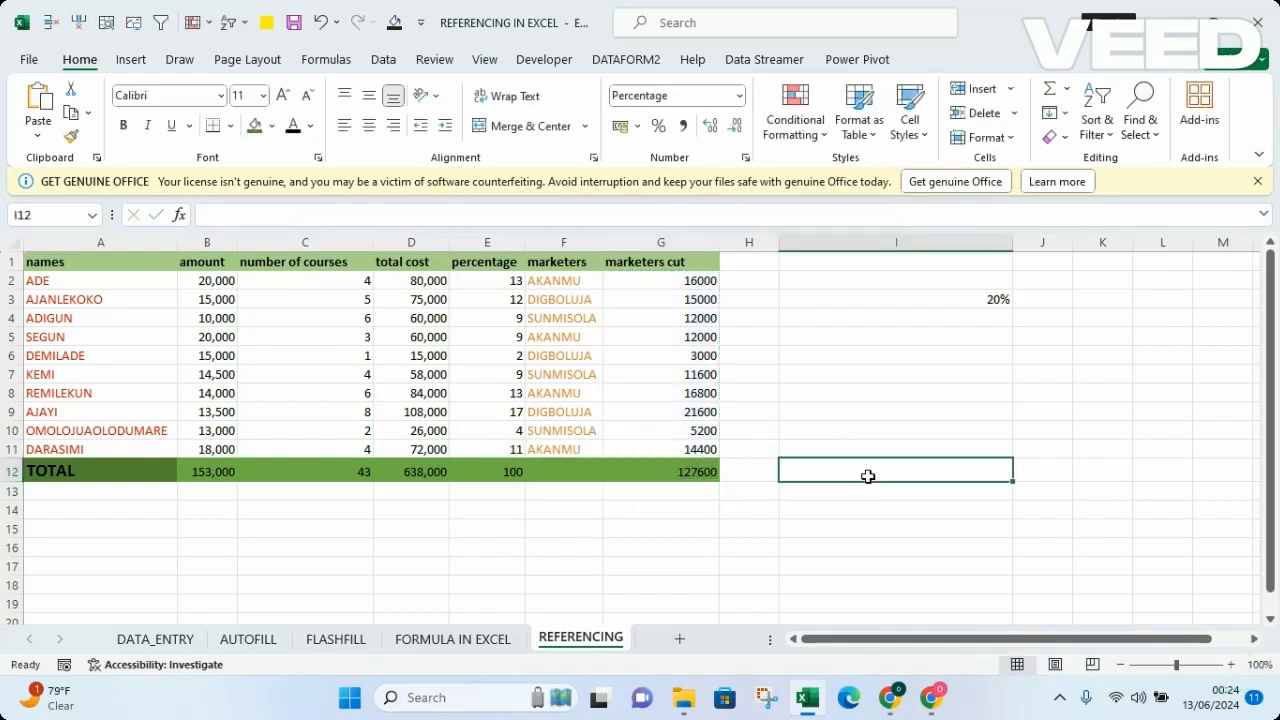